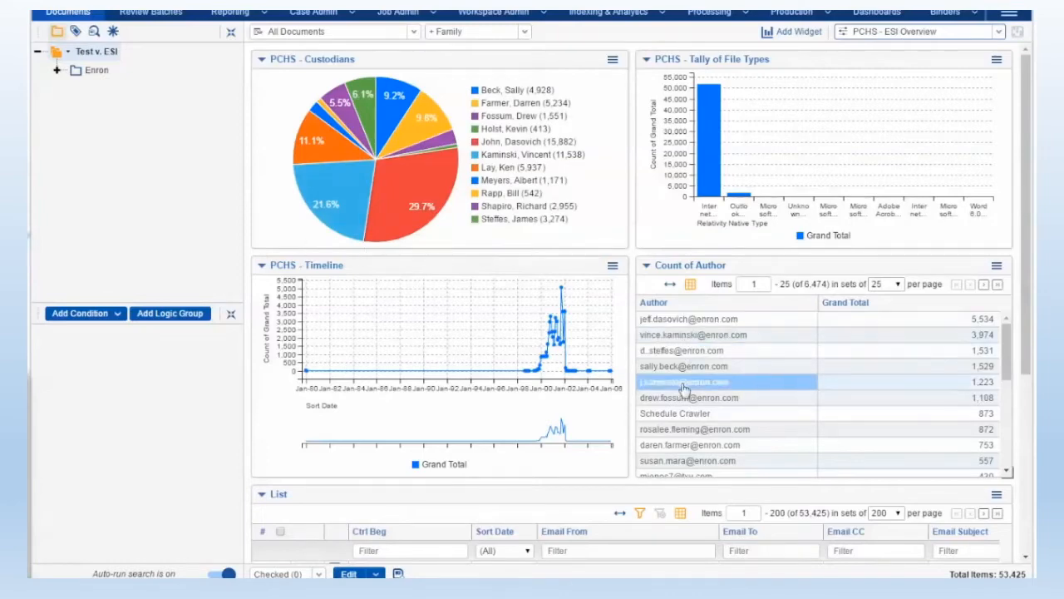
{"action": "left_click", "coordinate": [708, 350]}
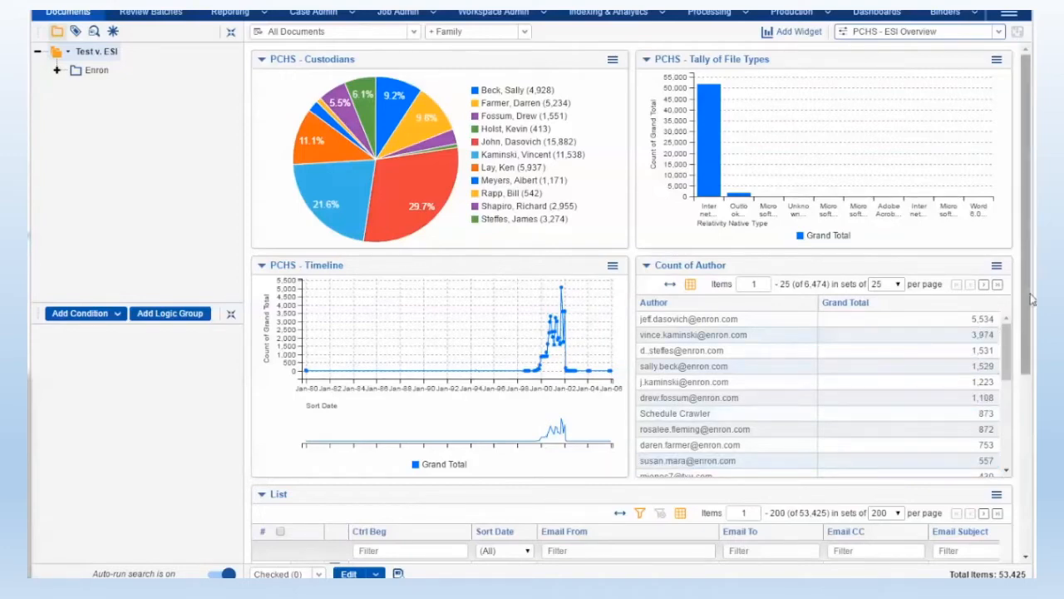
{"action": "left_click_drag", "start_coordinate": [1028, 305], "coordinate": [1027, 277]}
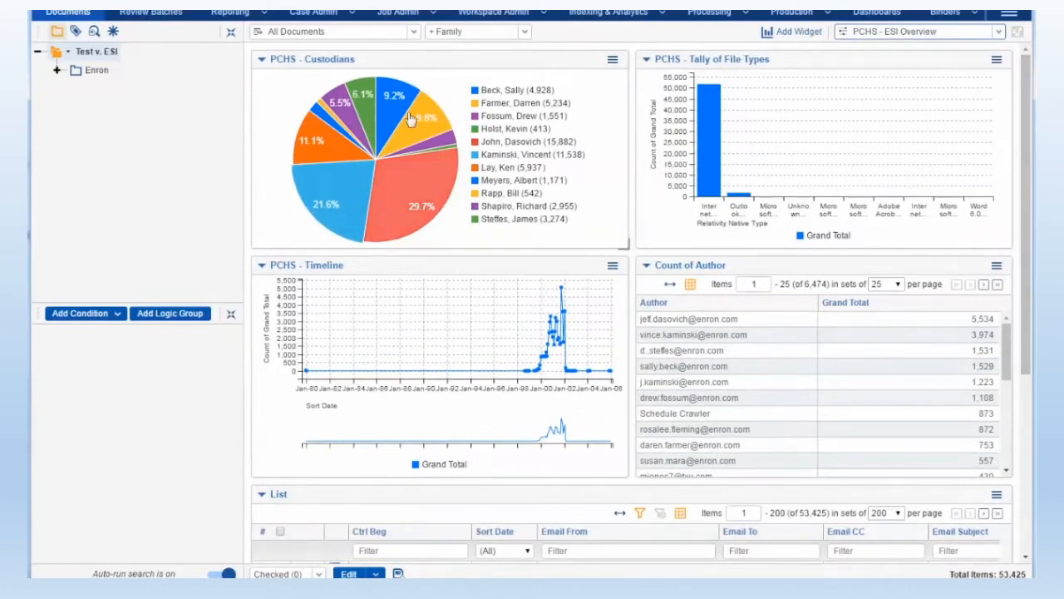
Collapse the PCHS - Custodians widget and expand it again
{"action": "left_click", "coordinate": [261, 60]}
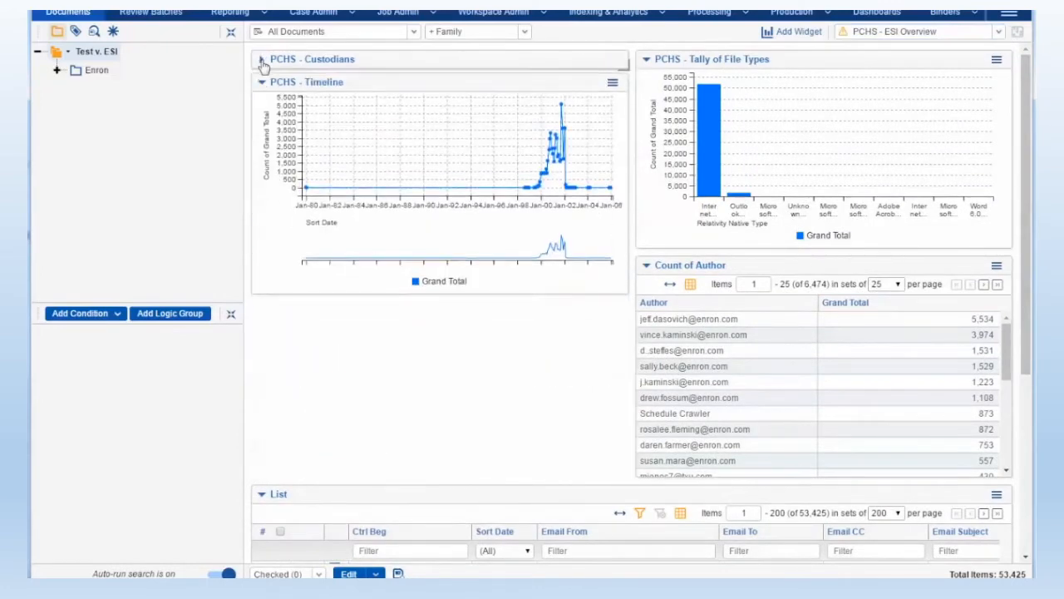
{"action": "left_click", "coordinate": [261, 59]}
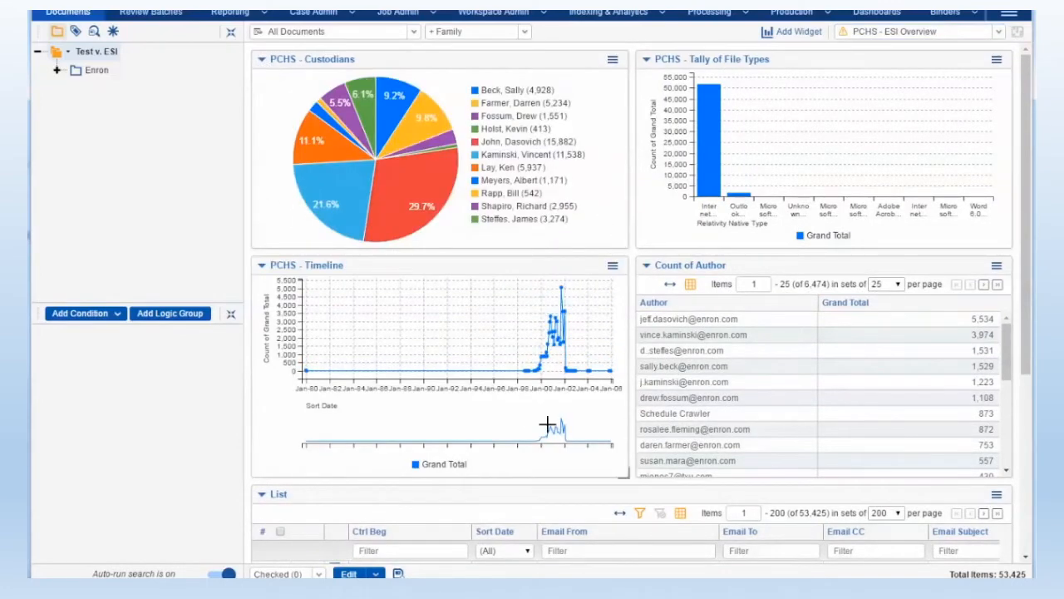
Narrow the PCHS - Timeline widget, try shifting it sideways, and restore it to its full column width
{"action": "left_click_drag", "start_coordinate": [625, 461], "coordinate": [550, 476]}
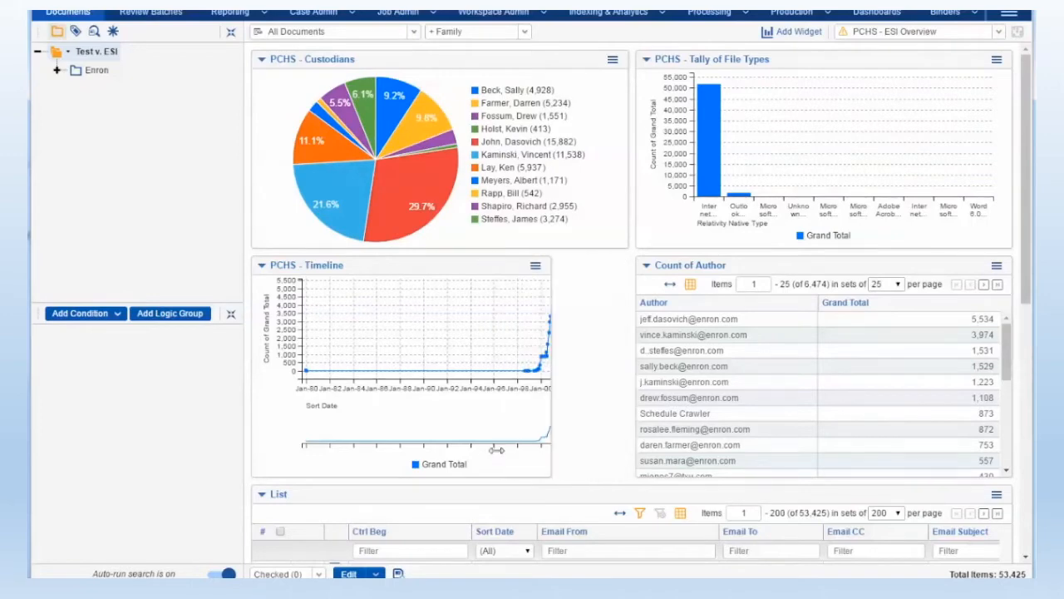
{"action": "left_click_drag", "start_coordinate": [427, 266], "coordinate": [499, 271]}
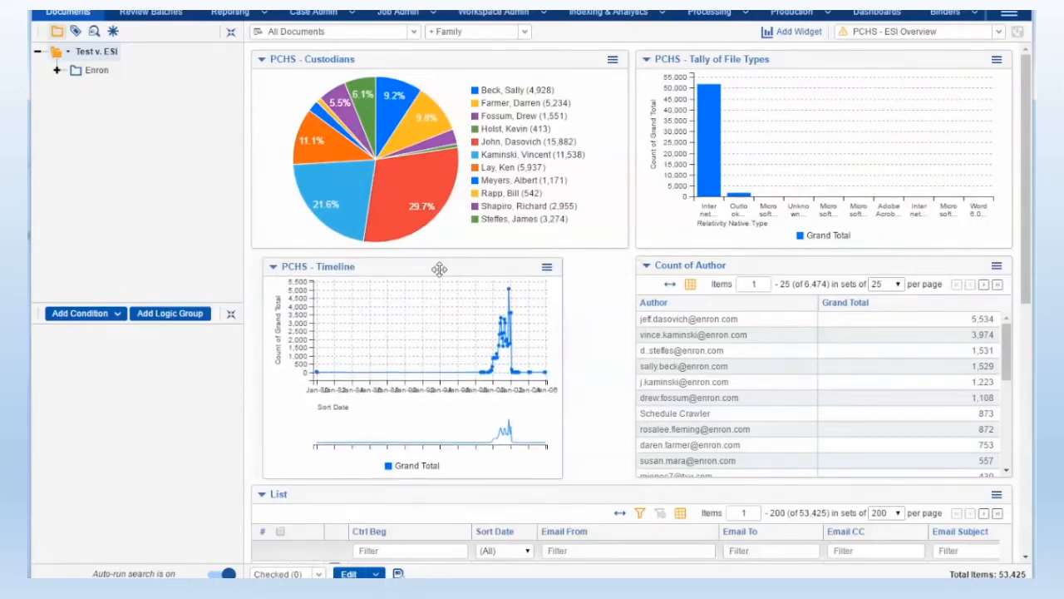
{"action": "left_click_drag", "start_coordinate": [550, 474], "coordinate": [629, 477]}
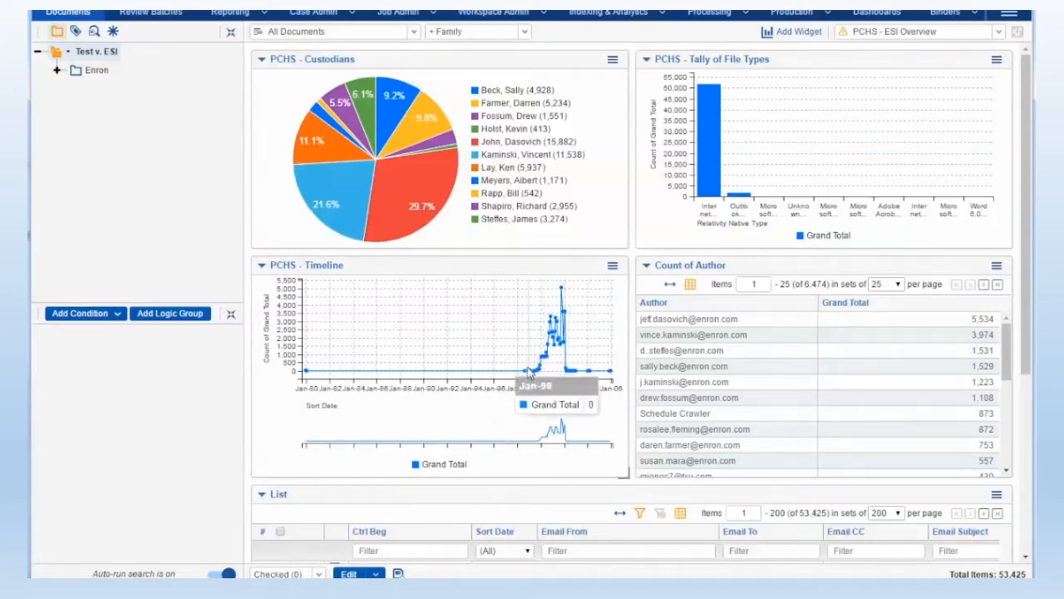
Filter the documents by the 9.2% slice of the Custodians pie chart, and remove the resulting Custodian condition
{"action": "mouse_move", "coordinate": [418, 205]}
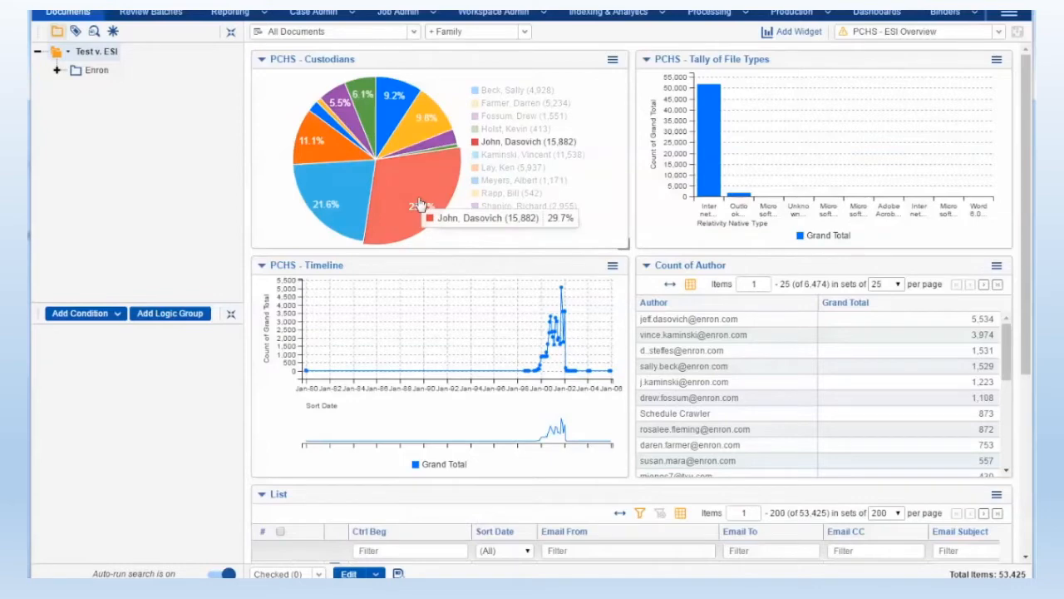
{"action": "mouse_move", "coordinate": [340, 203]}
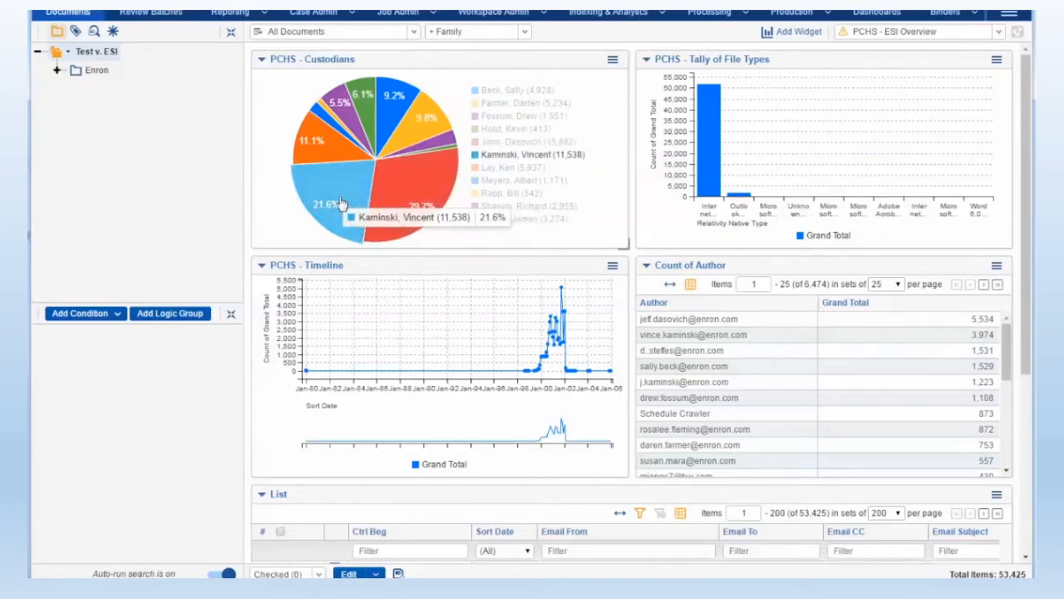
{"action": "mouse_move", "coordinate": [326, 156]}
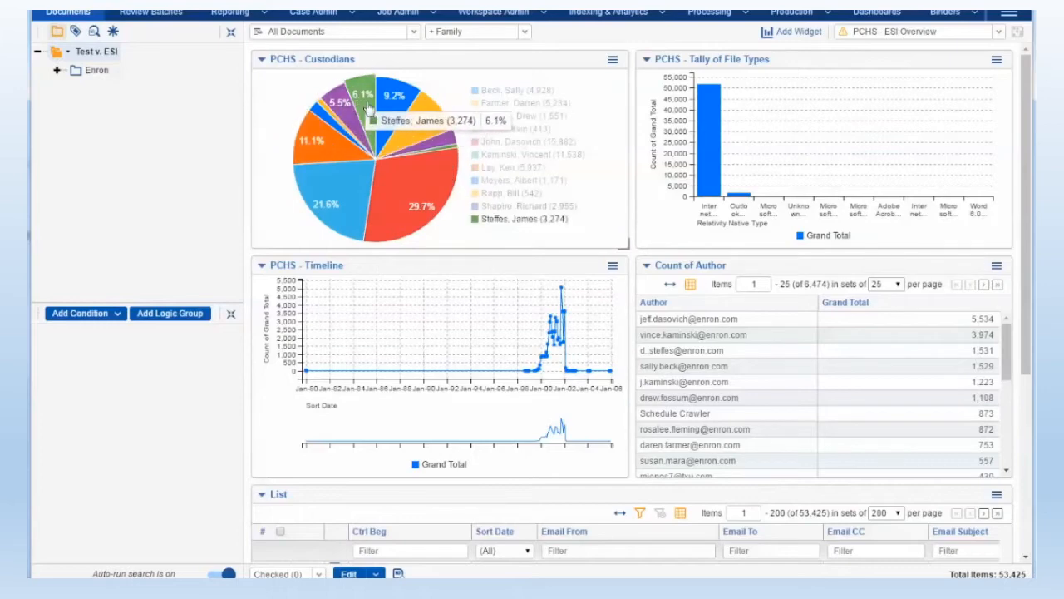
{"action": "mouse_move", "coordinate": [407, 118]}
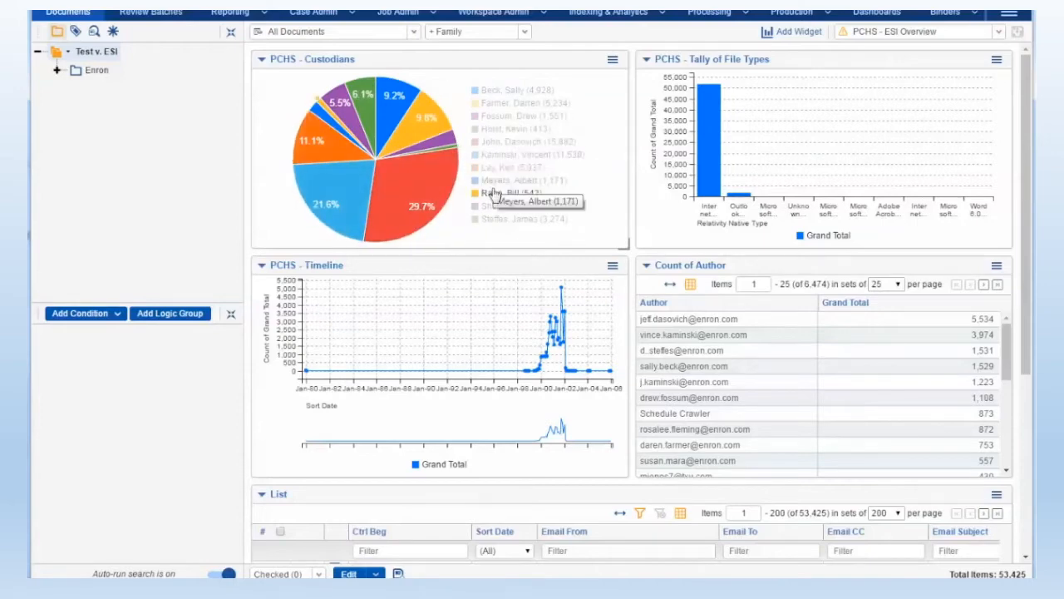
{"action": "left_click", "coordinate": [396, 103]}
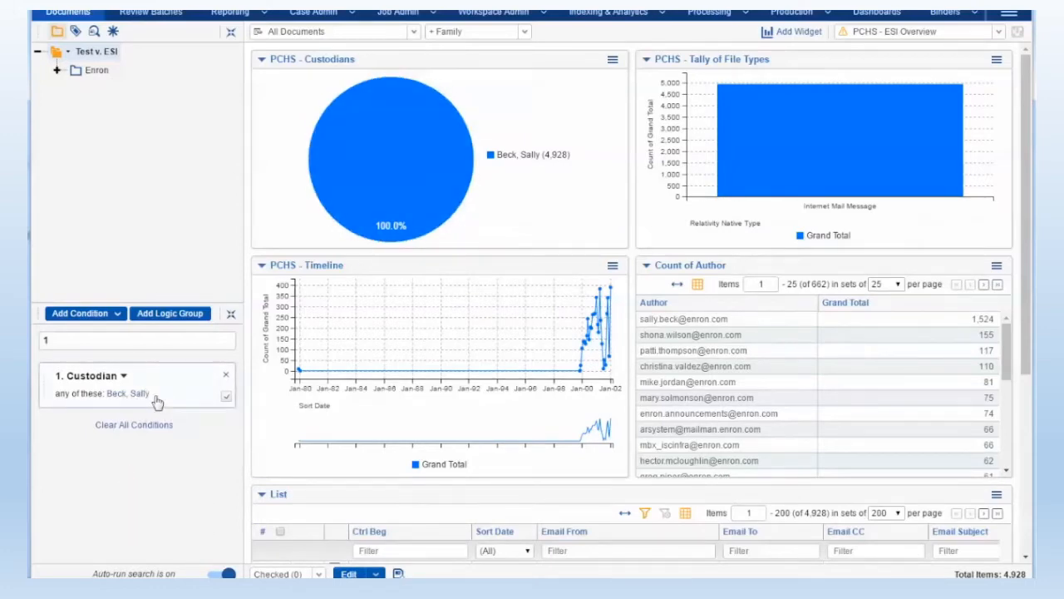
{"action": "left_click", "coordinate": [226, 399]}
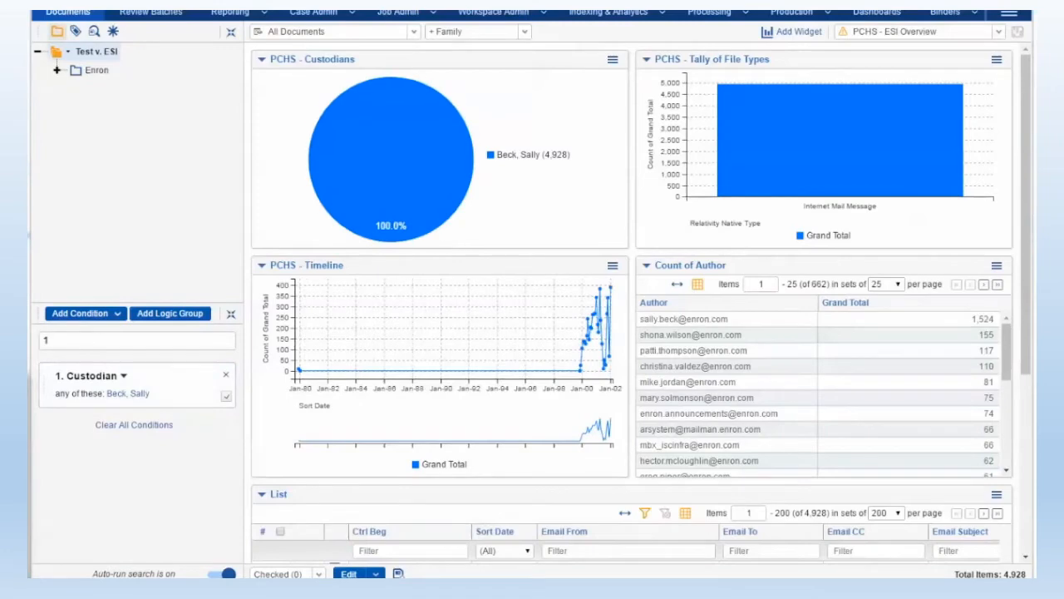
{"action": "left_click", "coordinate": [224, 376]}
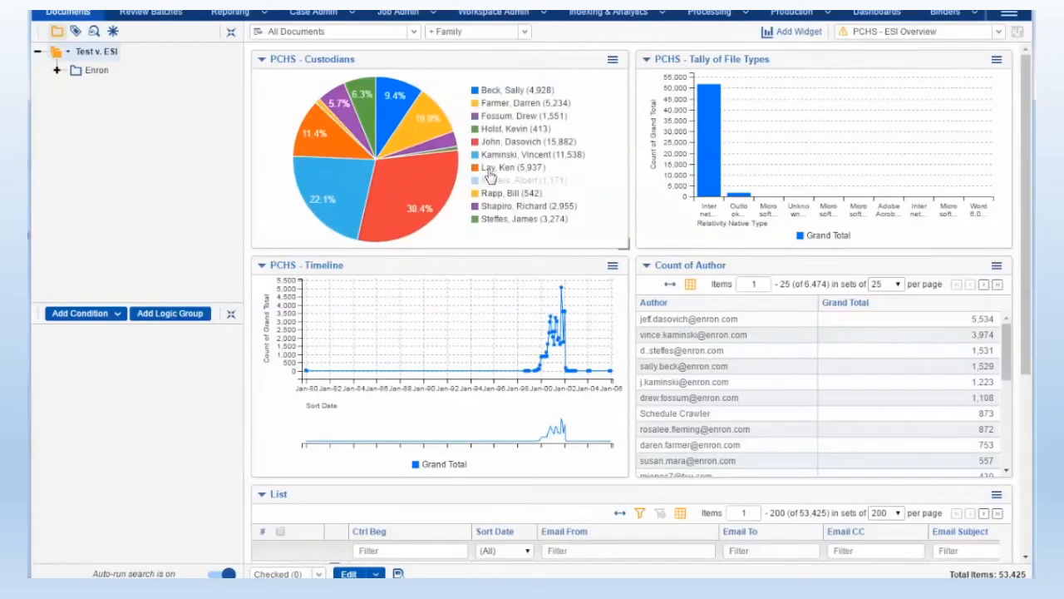
Hide the fifth to ninth custodians in the Custodians pie chart using its legend, and show them all again
{"action": "left_click", "coordinate": [489, 168]}
{"action": "left_click", "coordinate": [492, 143]}
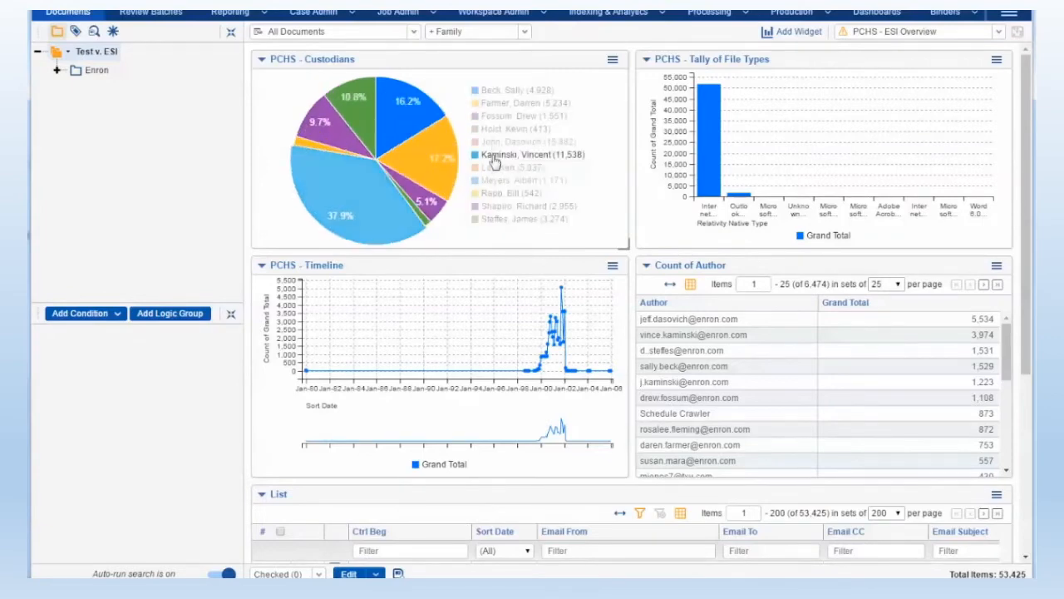
{"action": "left_click", "coordinate": [495, 154]}
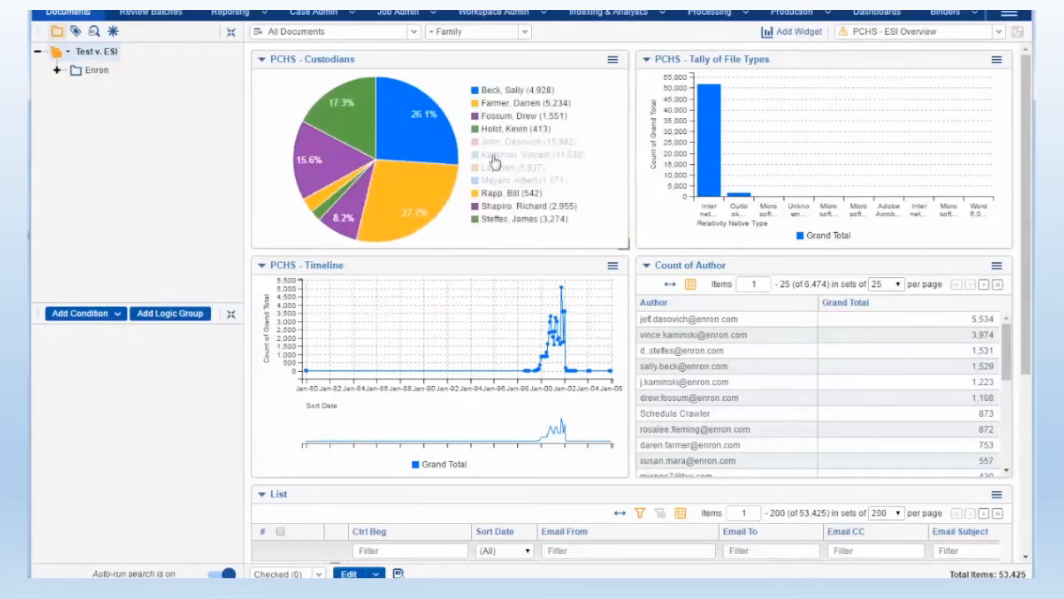
{"action": "left_click", "coordinate": [490, 195]}
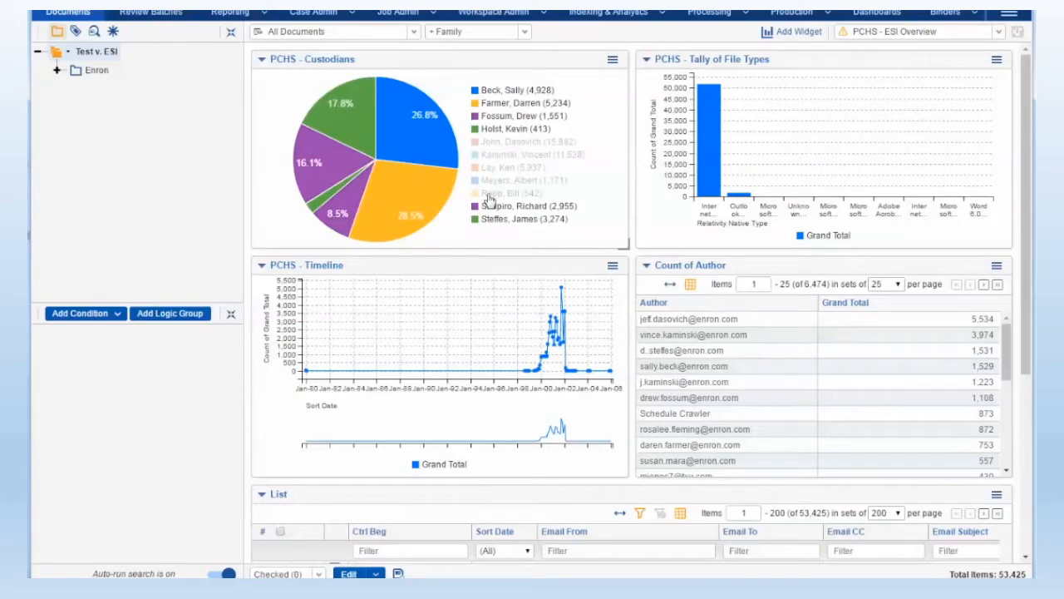
{"action": "left_click", "coordinate": [491, 194]}
{"action": "left_click", "coordinate": [489, 180]}
{"action": "left_click", "coordinate": [490, 168]}
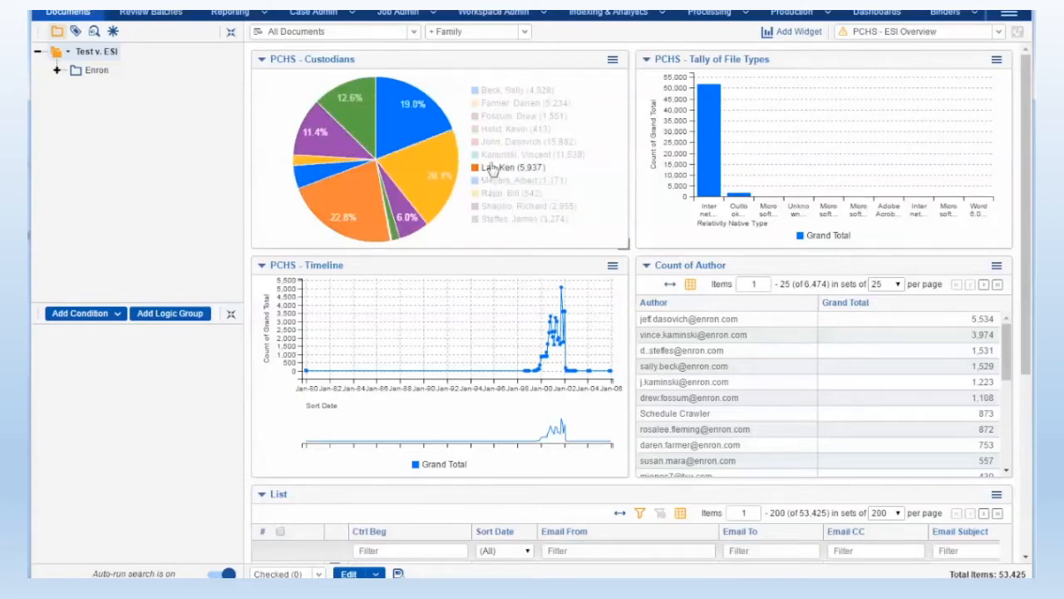
{"action": "left_click", "coordinate": [494, 154]}
{"action": "left_click", "coordinate": [494, 143]}
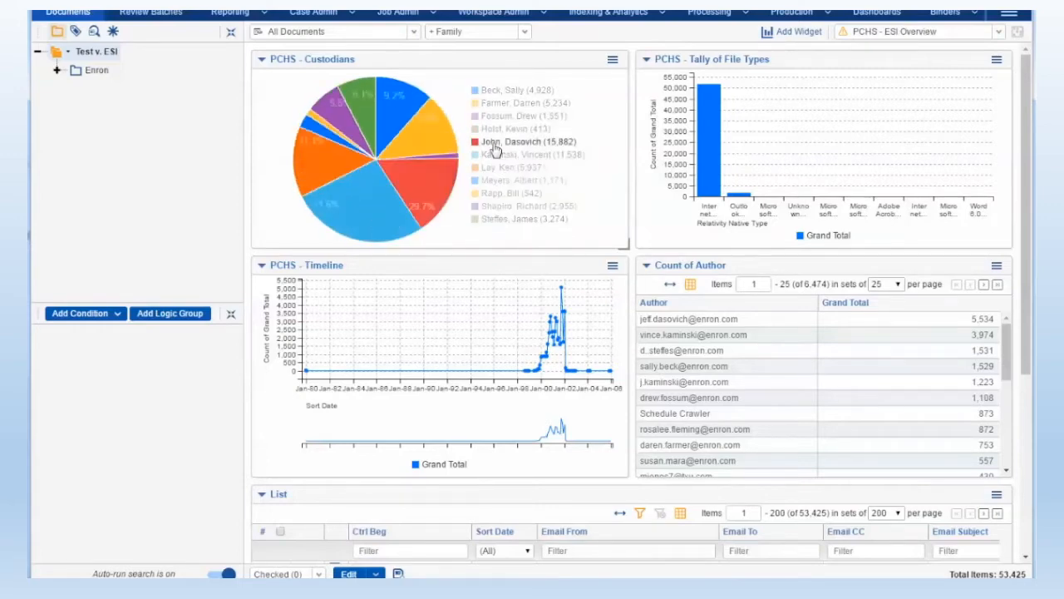
Select the first, second and sixth authors in the Count of Author widget, and cancel the selection
{"action": "left_click", "coordinate": [687, 318]}
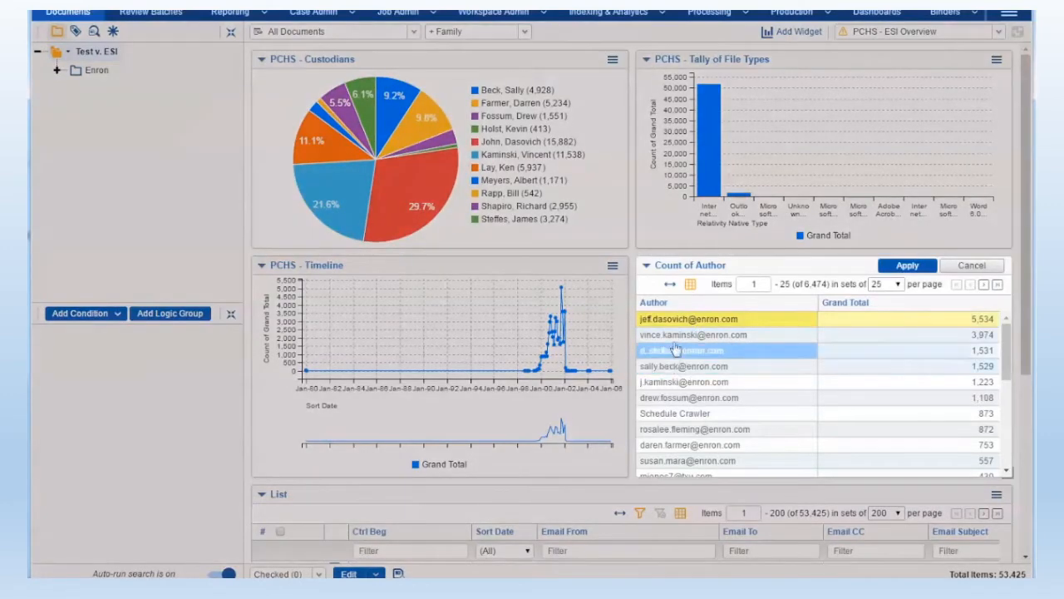
{"action": "left_click", "coordinate": [681, 335]}
{"action": "left_click", "coordinate": [682, 397]}
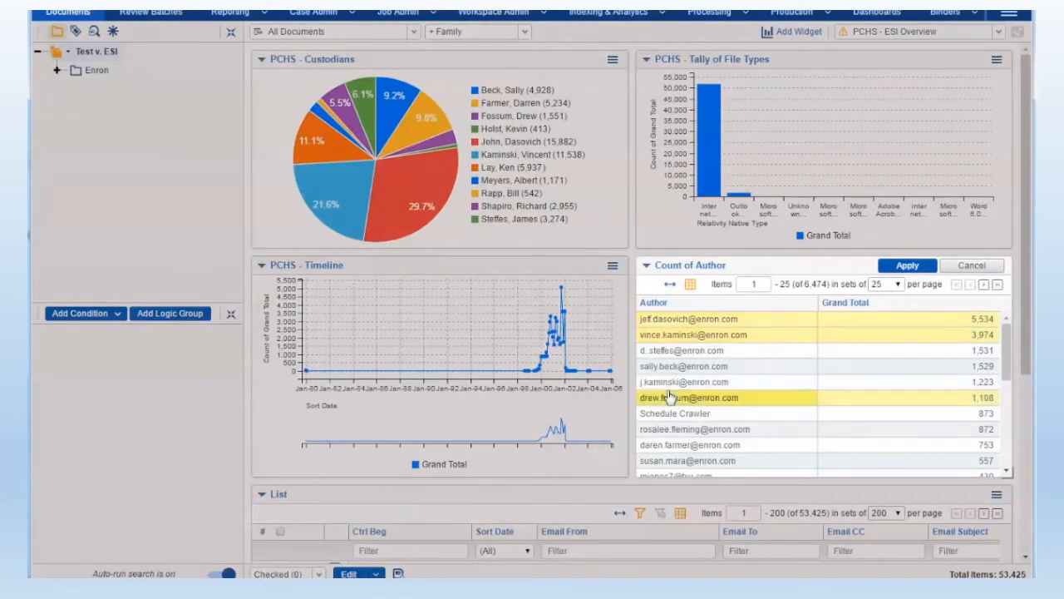
{"action": "left_click", "coordinate": [971, 266]}
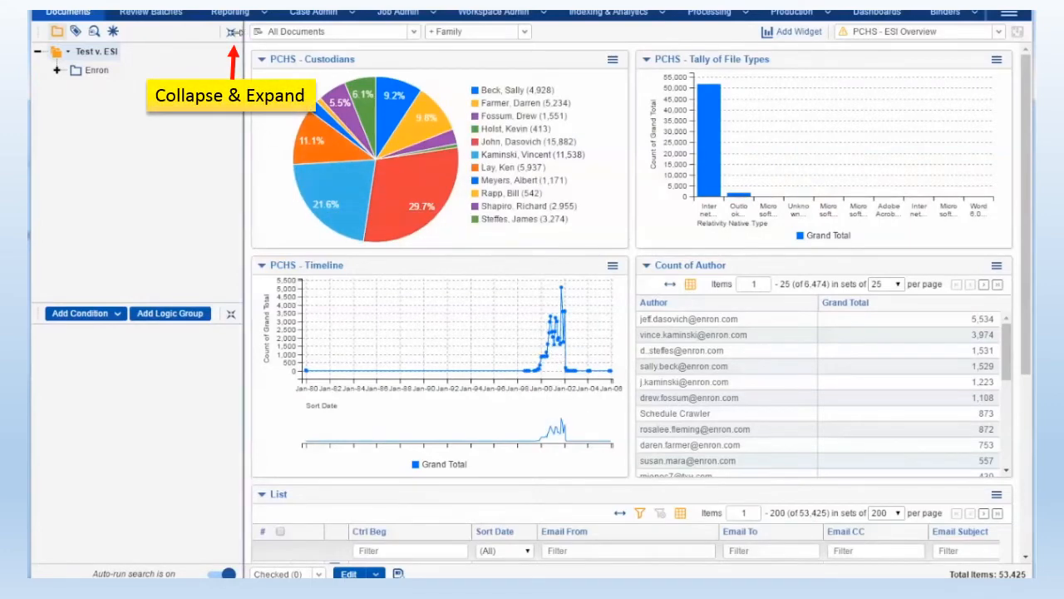
Collapse the folder browser so only the search conditions remain beside the dashboard
{"action": "left_click", "coordinate": [231, 33]}
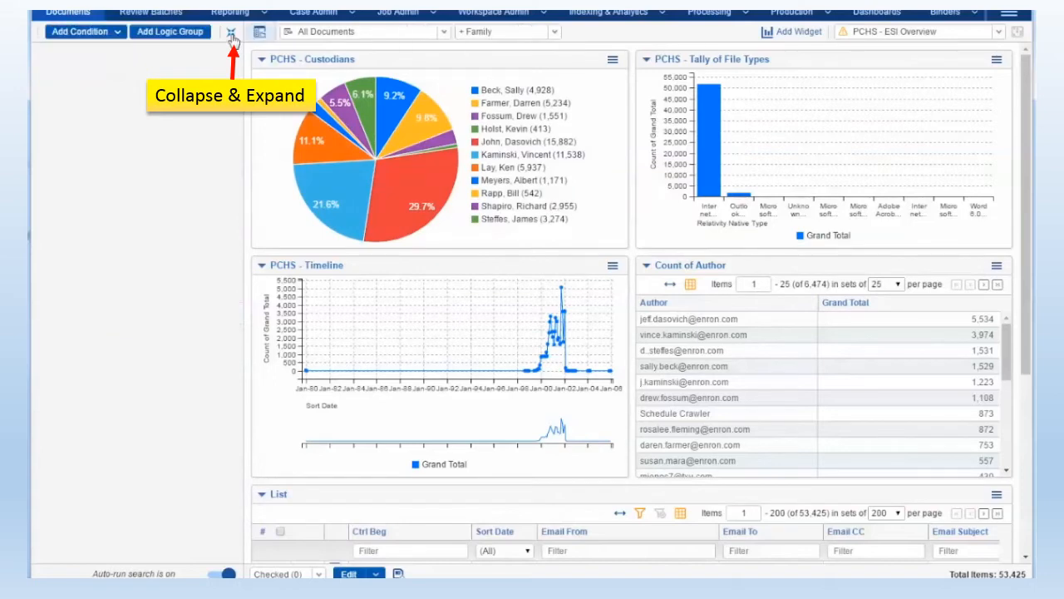
Filter the documents by the 9.2% custodian slice and by the first, third and fifth authors in the Count of Author widget
{"action": "left_click", "coordinate": [399, 97]}
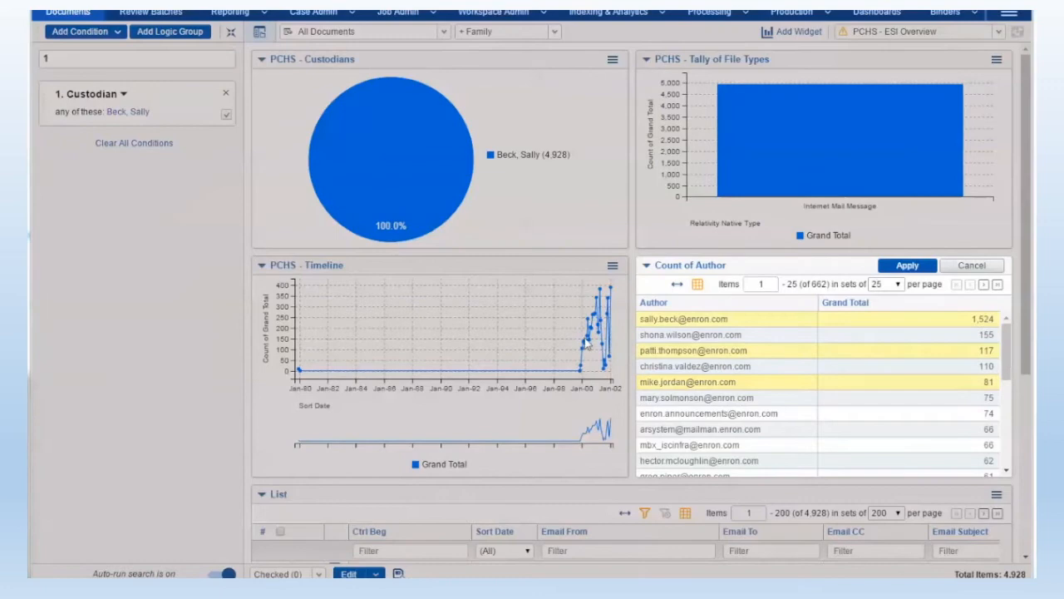
{"action": "left_click", "coordinate": [920, 267]}
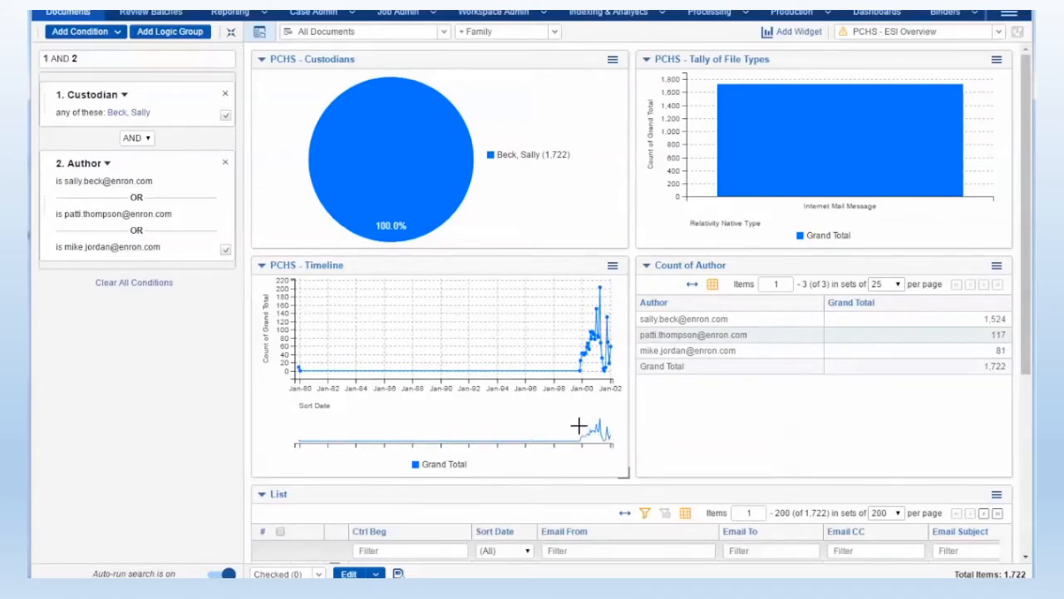
Zoom the Timeline to 2000 through early 2002 and filter Sort Date to 01/01/2001–03/31/2001 or 05/01/2001–05/31/2001
{"action": "mouse_move", "coordinate": [581, 428]}
{"action": "left_mouse_down"}
{"action": "mouse_move", "coordinate": [611, 438]}
{"action": "mouse_move", "coordinate": [536, 439]}
{"action": "mouse_move", "coordinate": [613, 433]}
{"action": "left_mouse_up"}
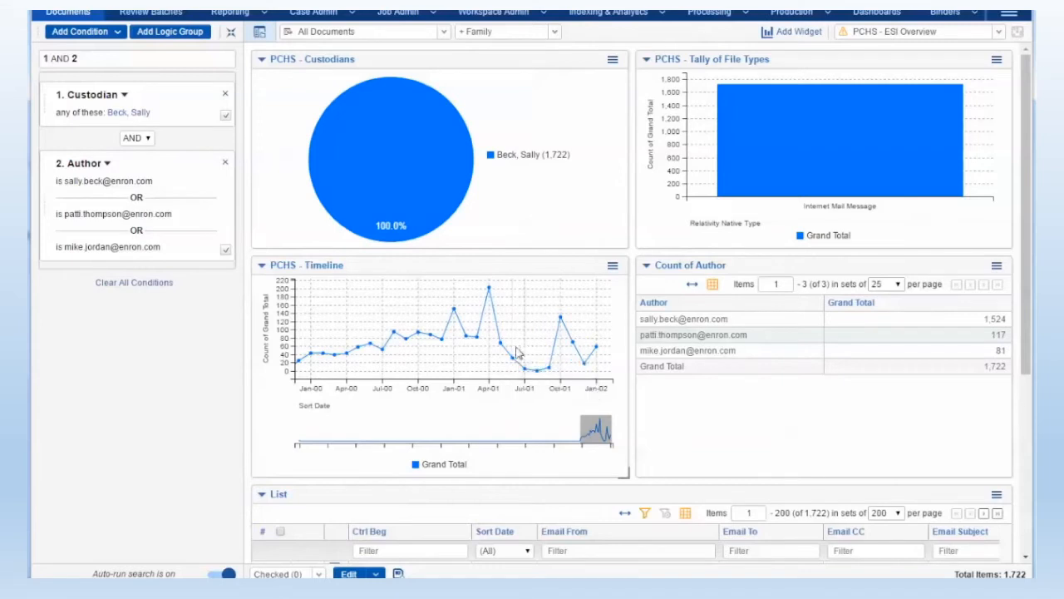
{"action": "left_click_drag", "start_coordinate": [512, 353], "coordinate": [449, 302]}
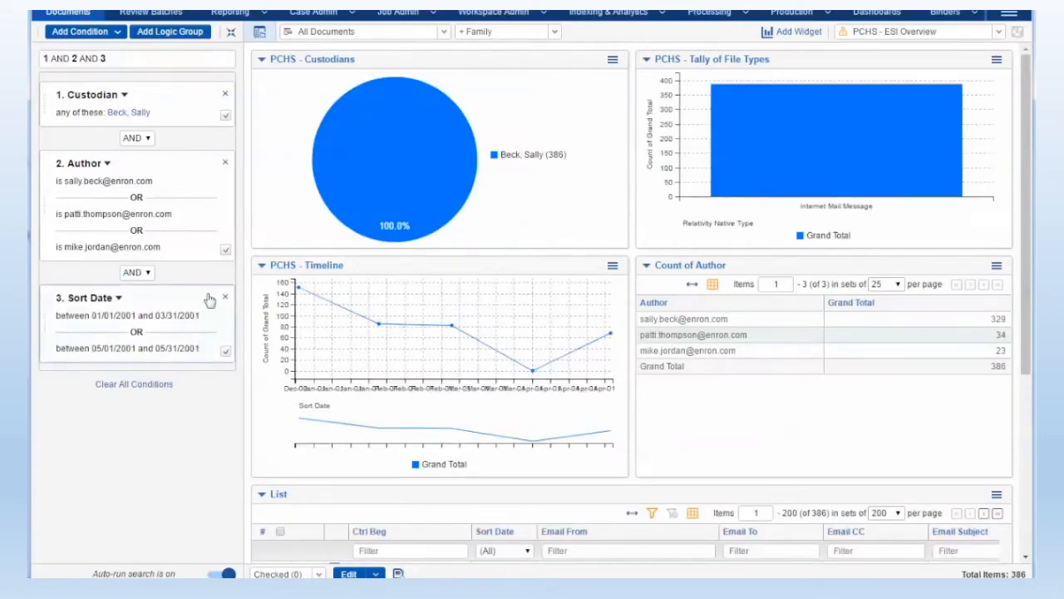
Turn the Sort Date condition off and on again, and clear all search conditions
{"action": "left_click", "coordinate": [225, 354]}
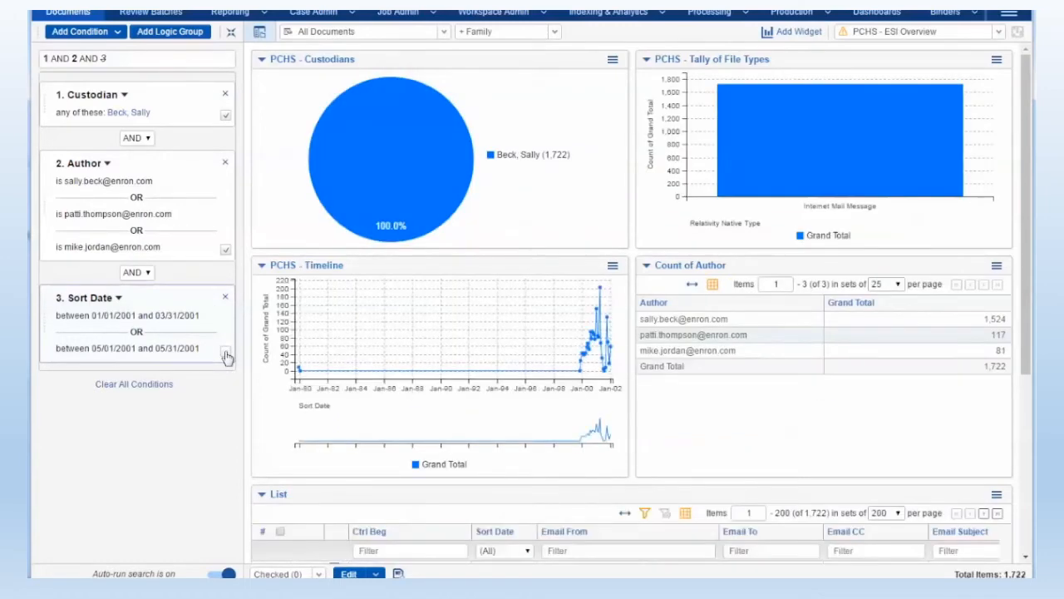
{"action": "left_click", "coordinate": [225, 354]}
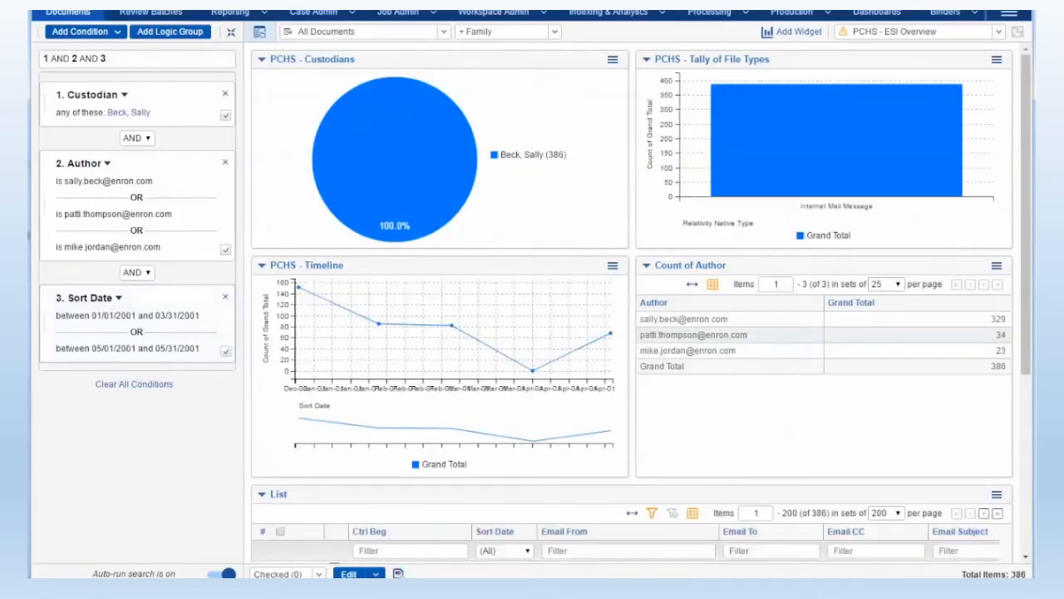
{"action": "left_click", "coordinate": [140, 385]}
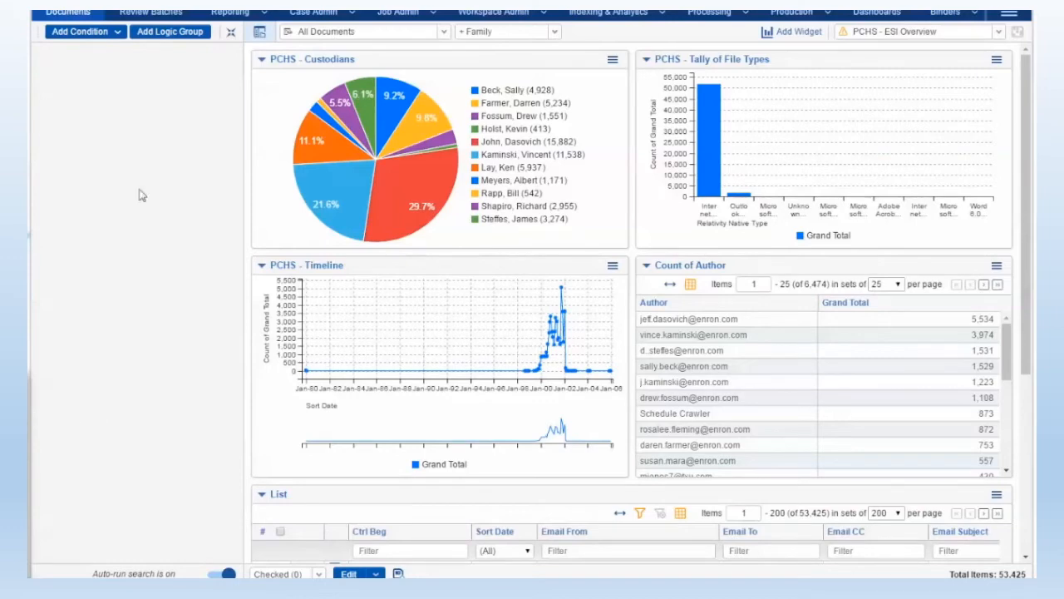
Add an Index Search condition using Keyword Search with the terms "price or wholesale or corrupt* or manipulate or fraud*"
{"action": "left_click", "coordinate": [127, 34]}
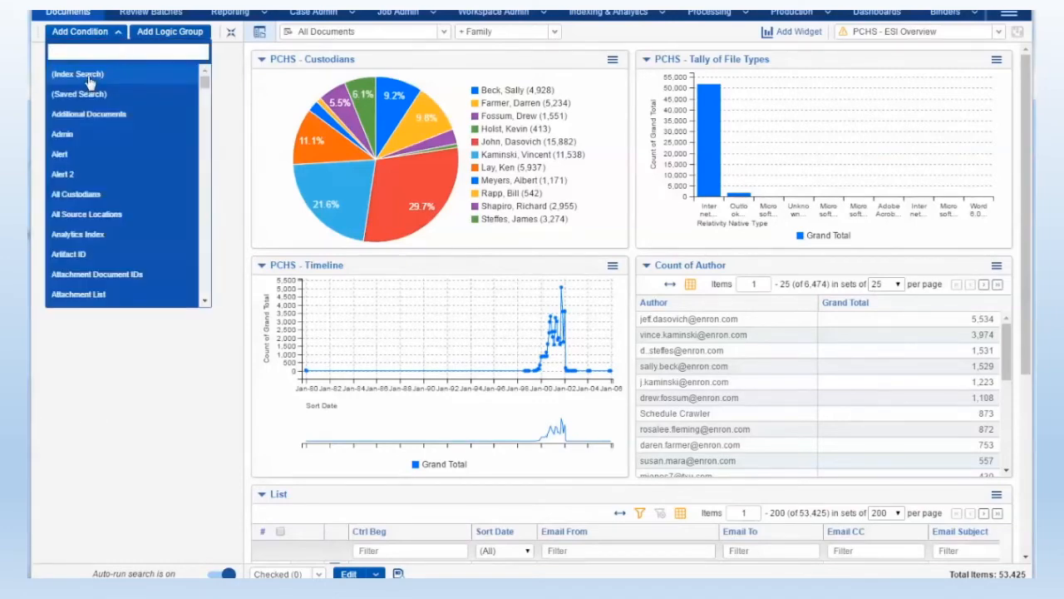
{"action": "left_click", "coordinate": [90, 81]}
{"action": "type", "text": "price or wholesale or corrupt* or manipulate or fraud*"}
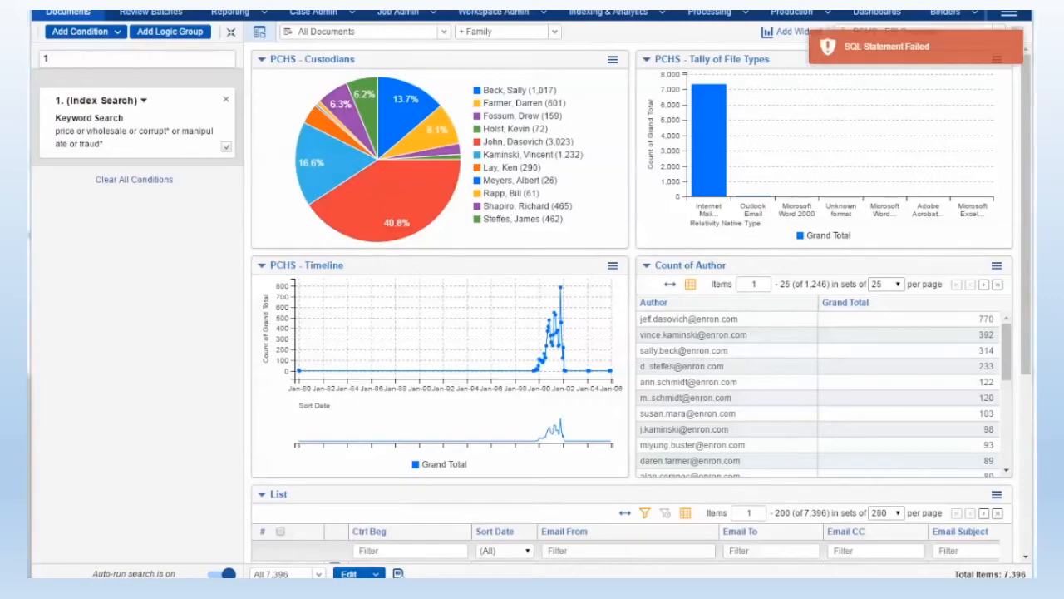
Save the current keyword search as a saved search named "Culling 01" with Public as the owner
{"action": "left_click", "coordinate": [398, 573]}
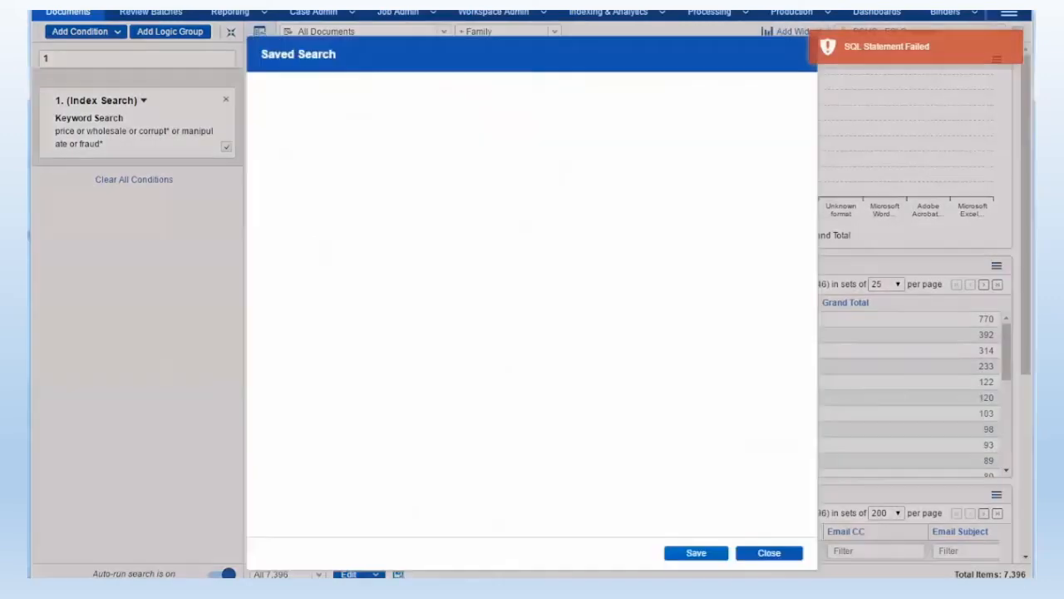
{"action": "left_click_drag", "start_coordinate": [461, 117], "coordinate": [349, 124]}
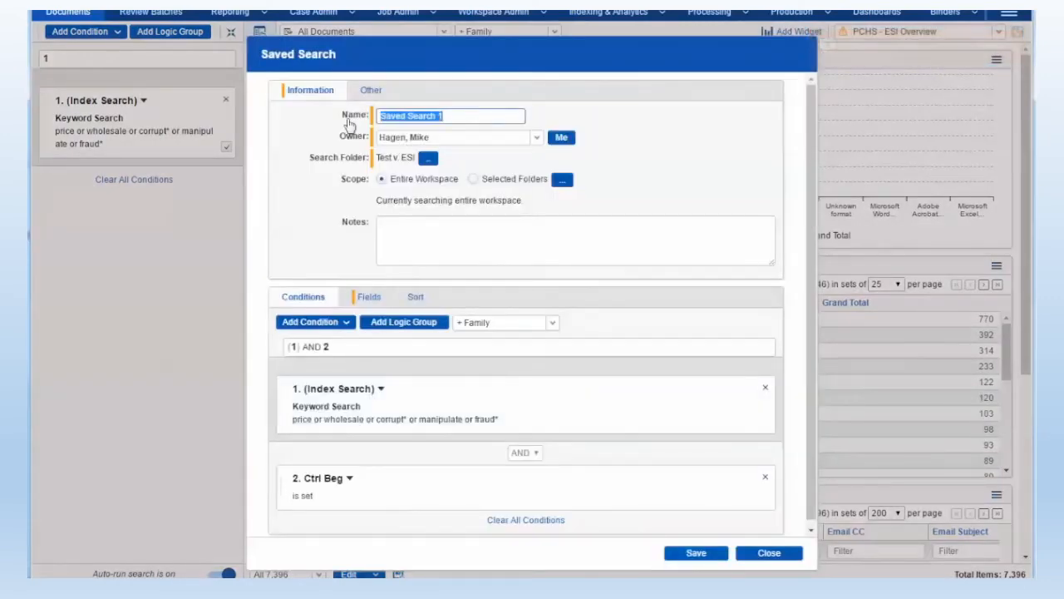
{"action": "type", "text": "Culling 01"}
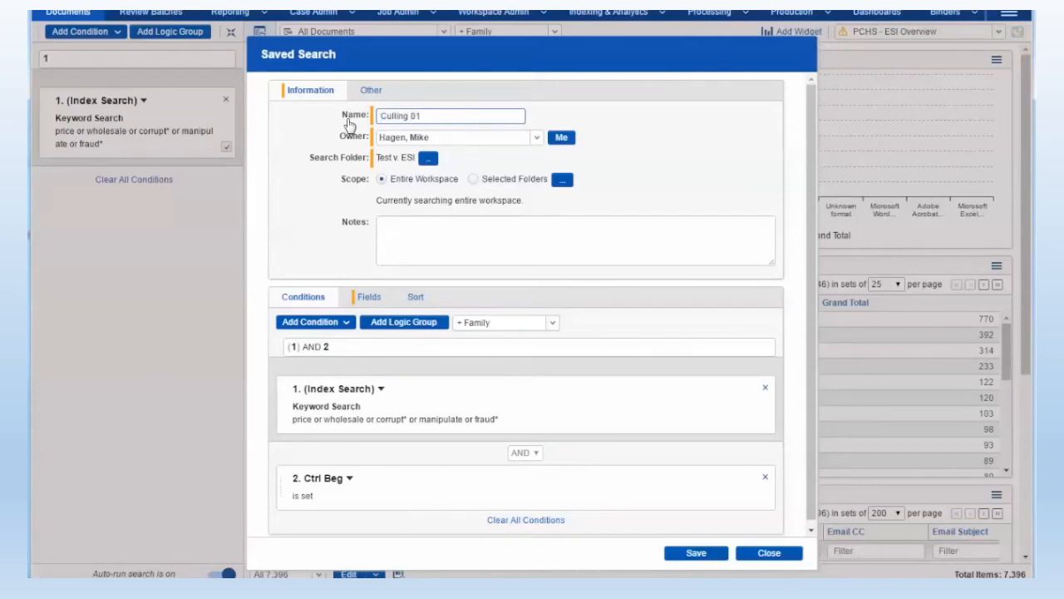
{"action": "left_click", "coordinate": [426, 137]}
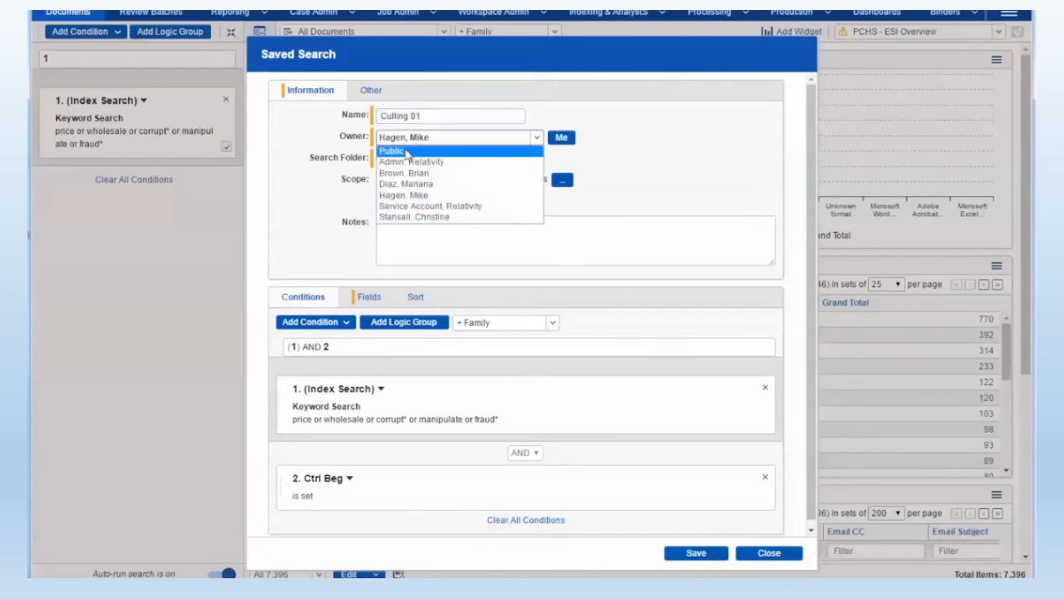
{"action": "left_click", "coordinate": [408, 153]}
{"action": "left_click", "coordinate": [691, 554]}
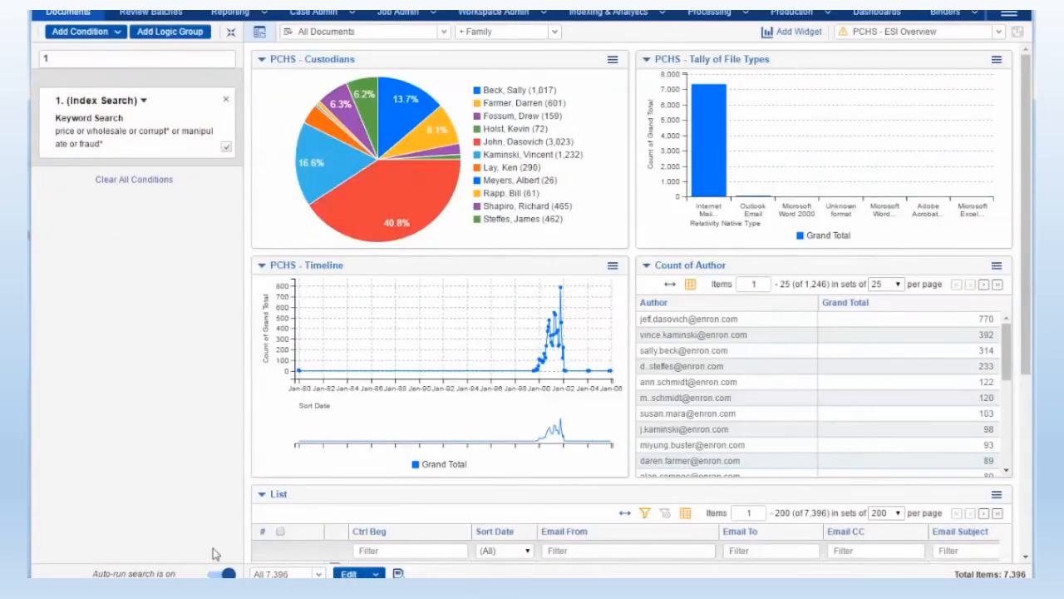
Clear the keyword condition and filter the Production Review dashboard by the Review slice of Count of Responsiveness, with Family as related items
{"action": "left_click", "coordinate": [119, 181]}
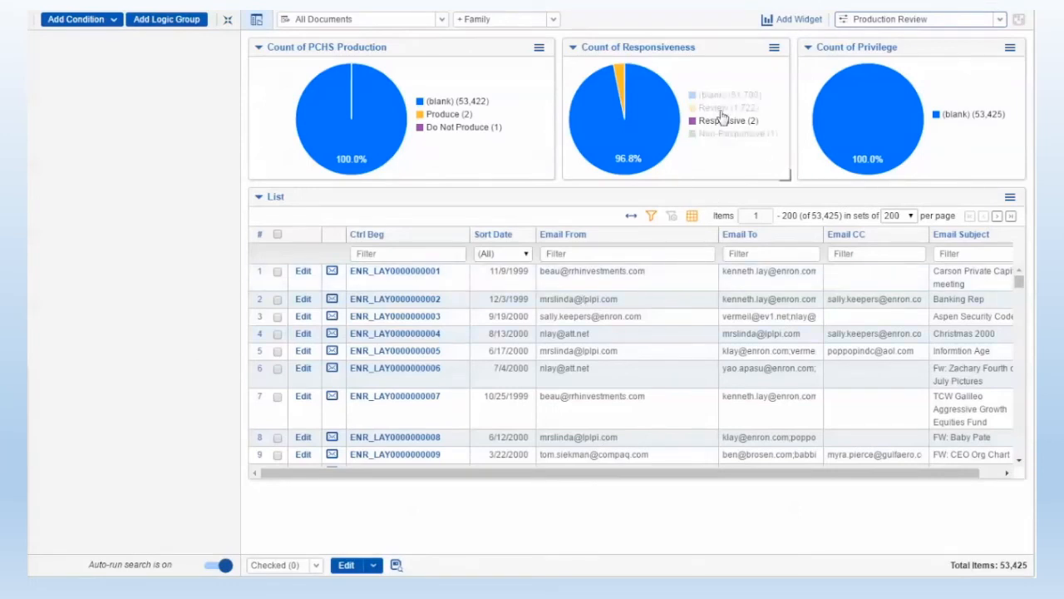
{"action": "left_click", "coordinate": [620, 79]}
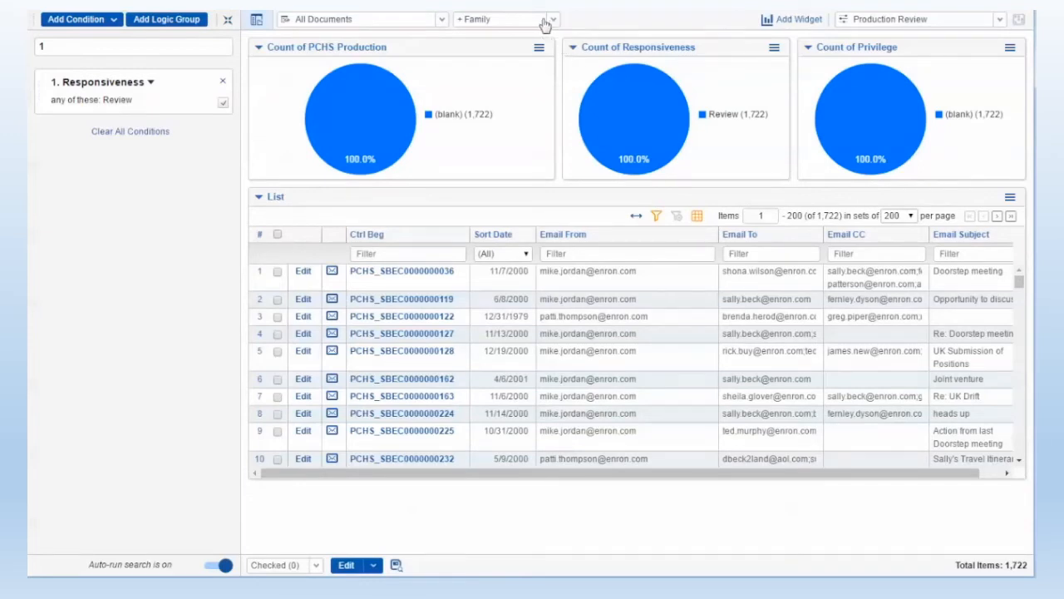
{"action": "left_click", "coordinate": [494, 20]}
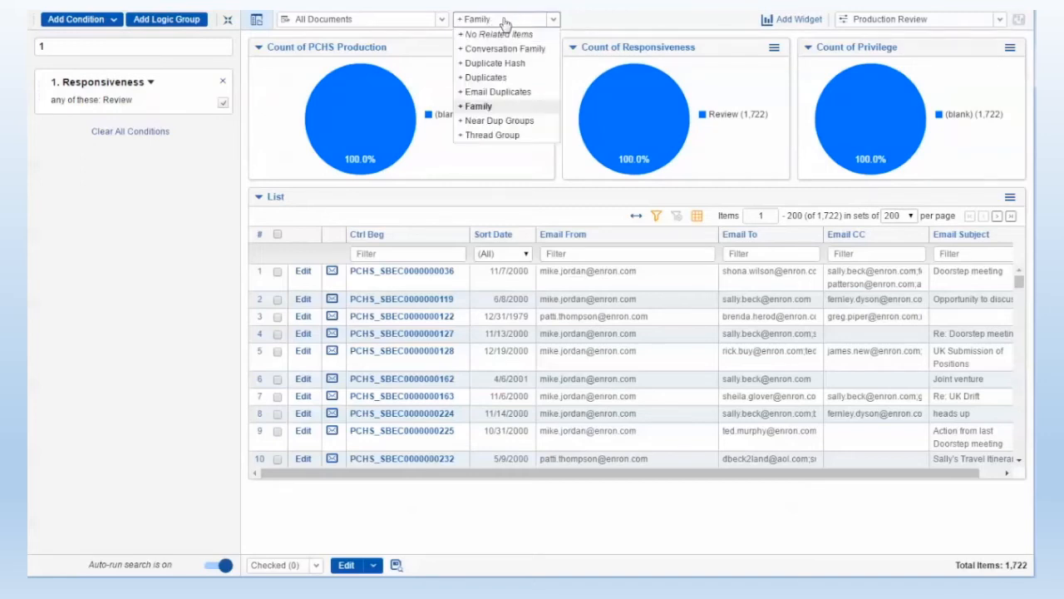
{"action": "left_click", "coordinate": [479, 106]}
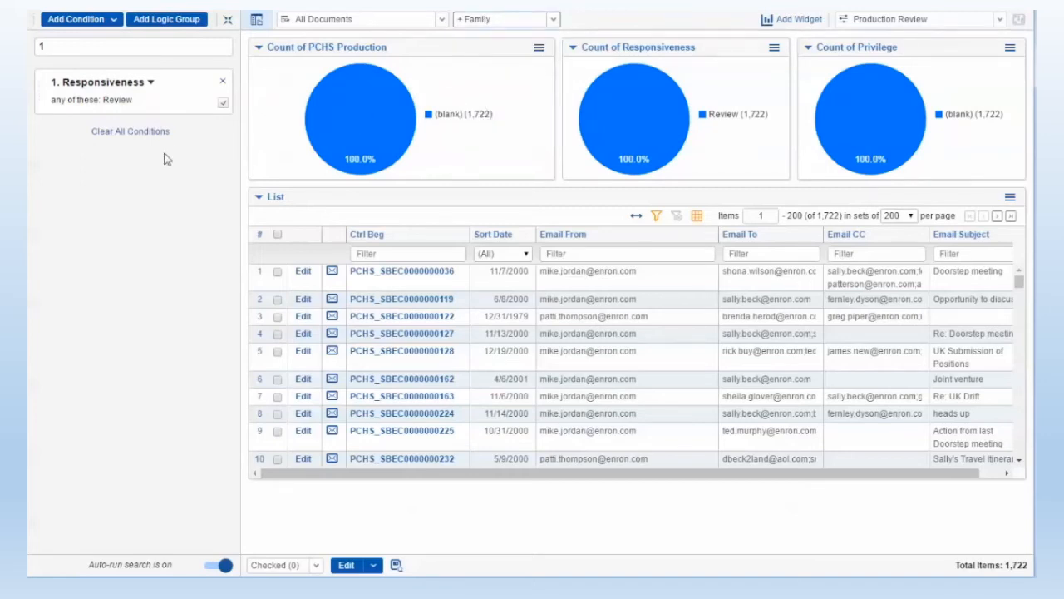
{"action": "left_click", "coordinate": [376, 273]}
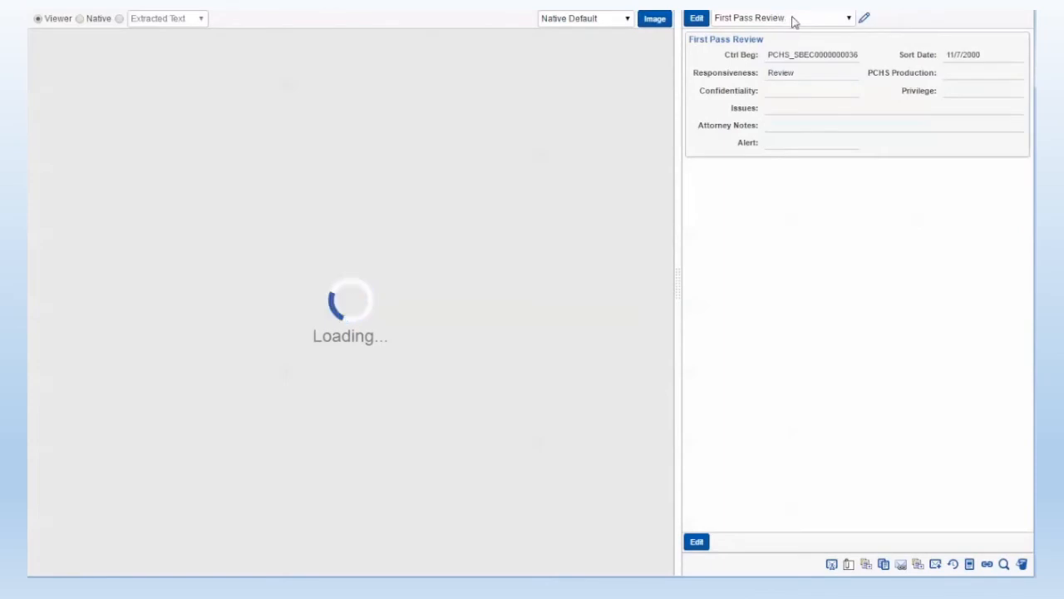
{"action": "left_click", "coordinate": [696, 18]}
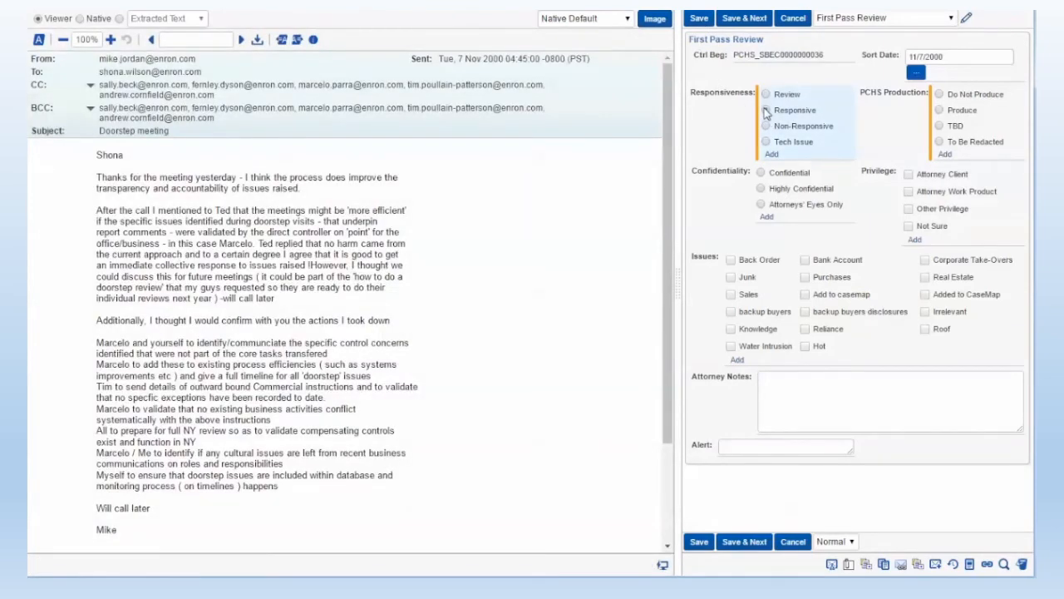
{"action": "left_click", "coordinate": [765, 111]}
{"action": "left_click", "coordinate": [939, 110]}
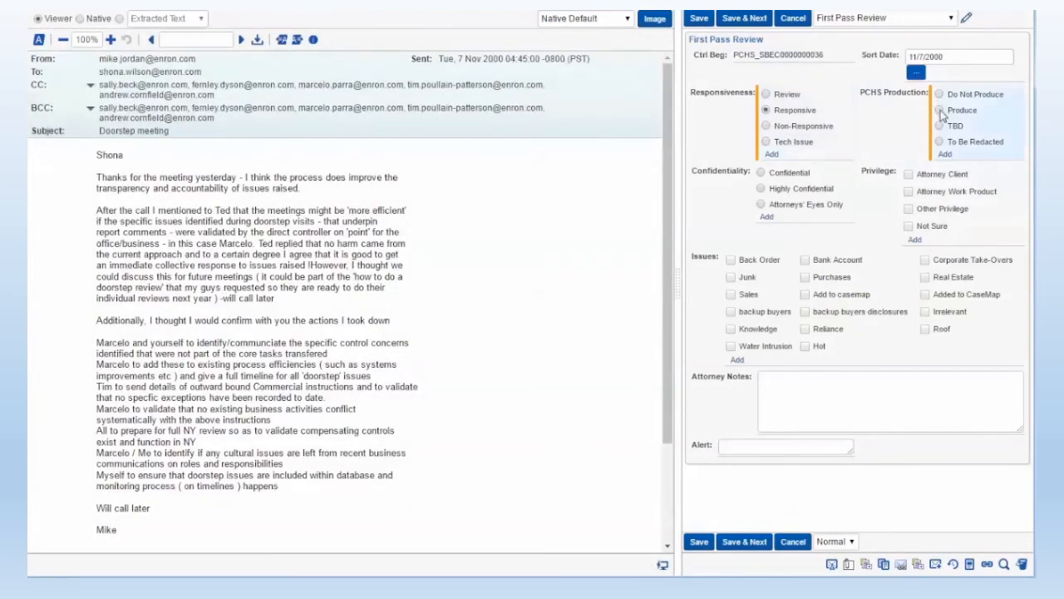
{"action": "left_click", "coordinate": [744, 19]}
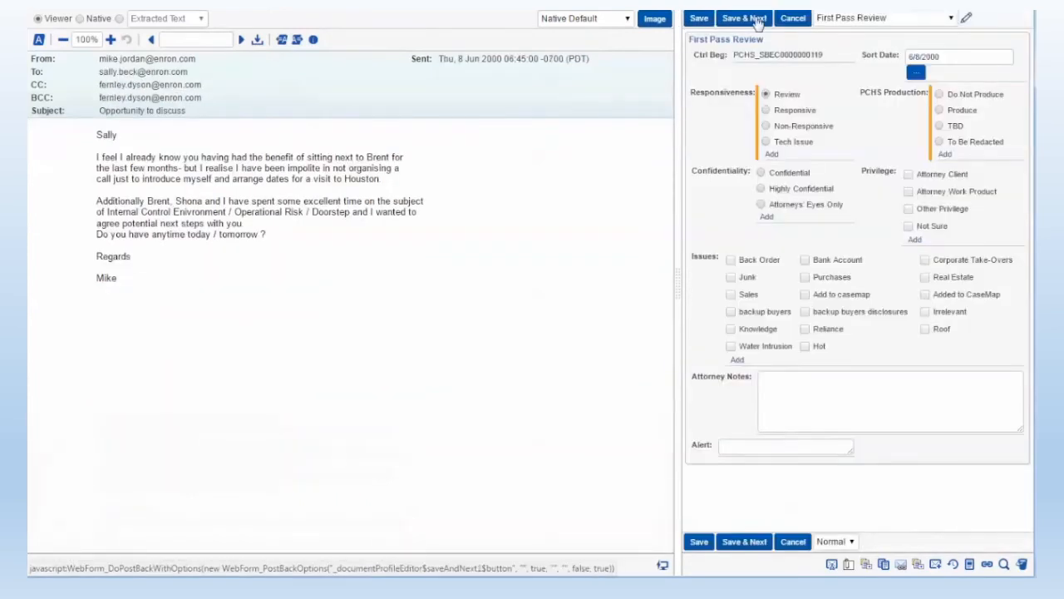
{"action": "left_click", "coordinate": [765, 111]}
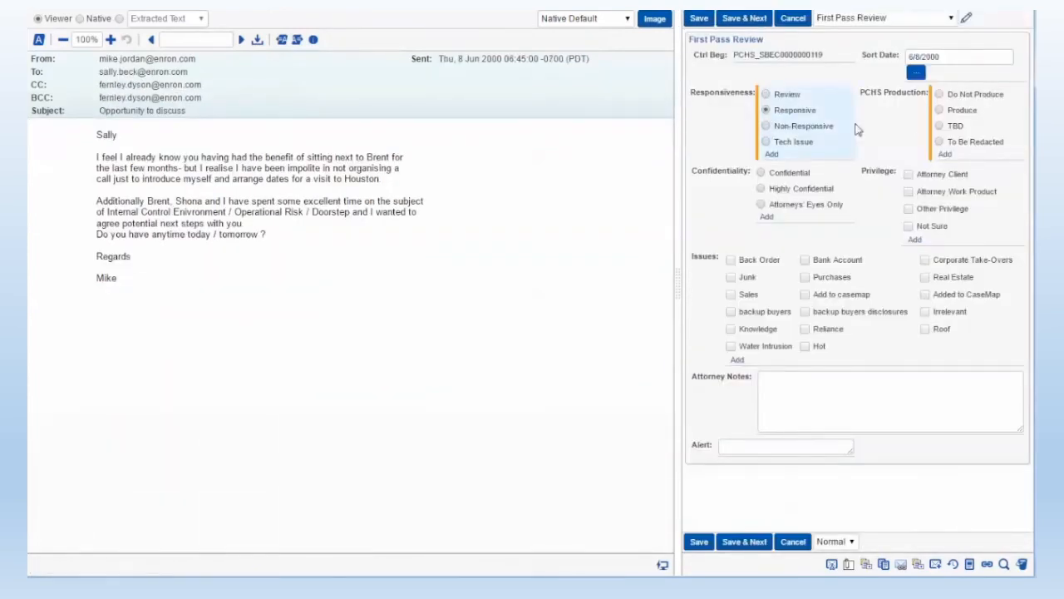
{"action": "left_click", "coordinate": [938, 110]}
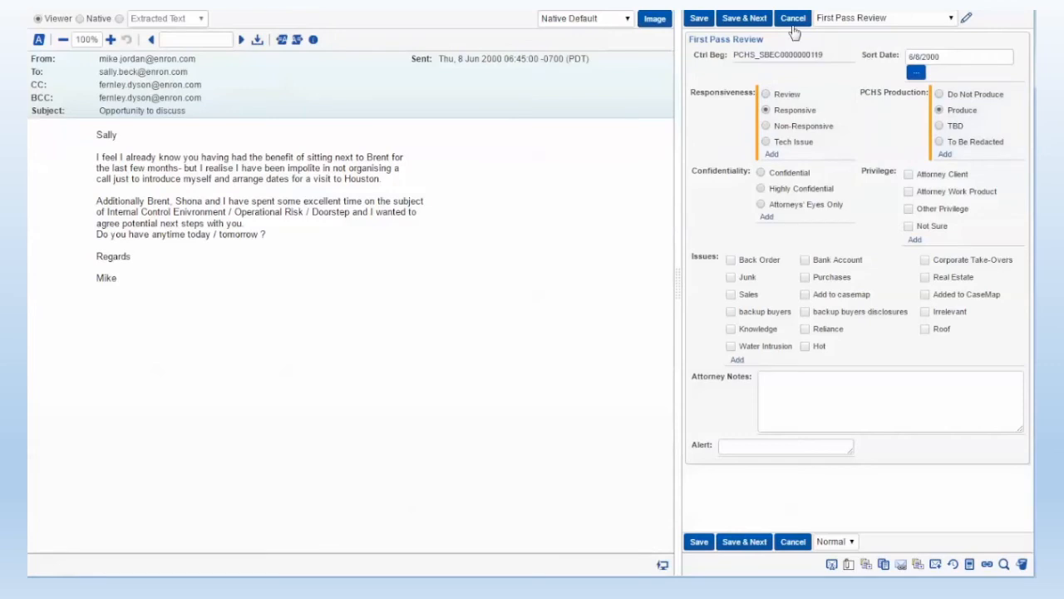
{"action": "left_click", "coordinate": [742, 19]}
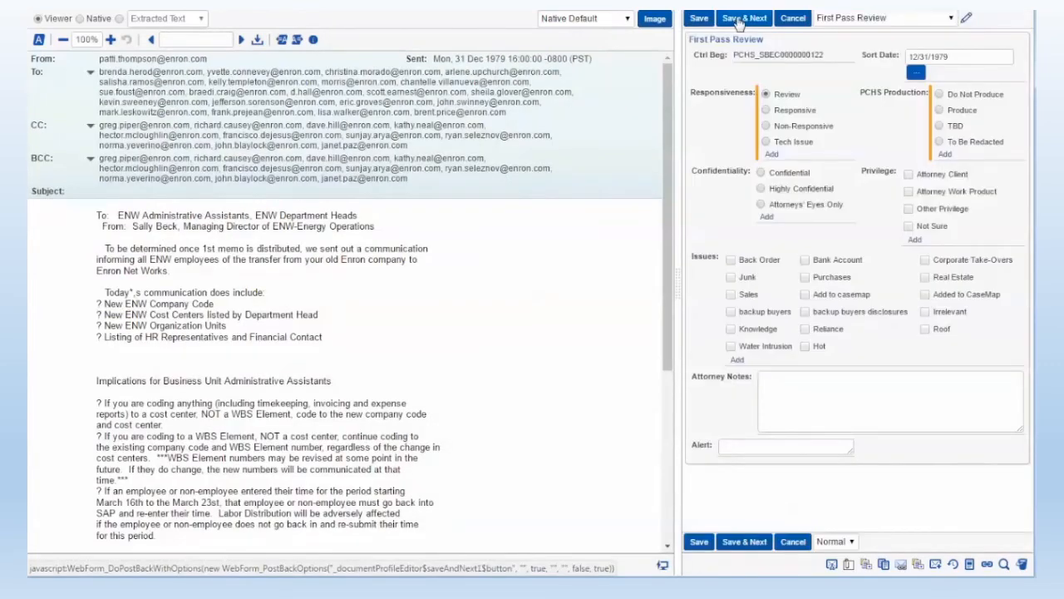
{"action": "left_click", "coordinate": [766, 127]}
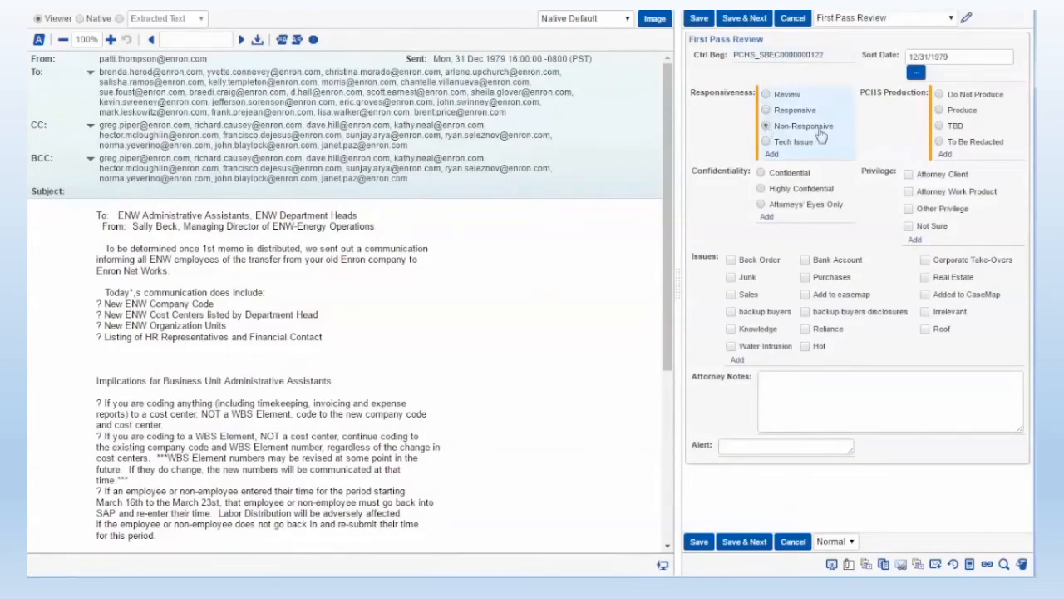
{"action": "left_click", "coordinate": [744, 19]}
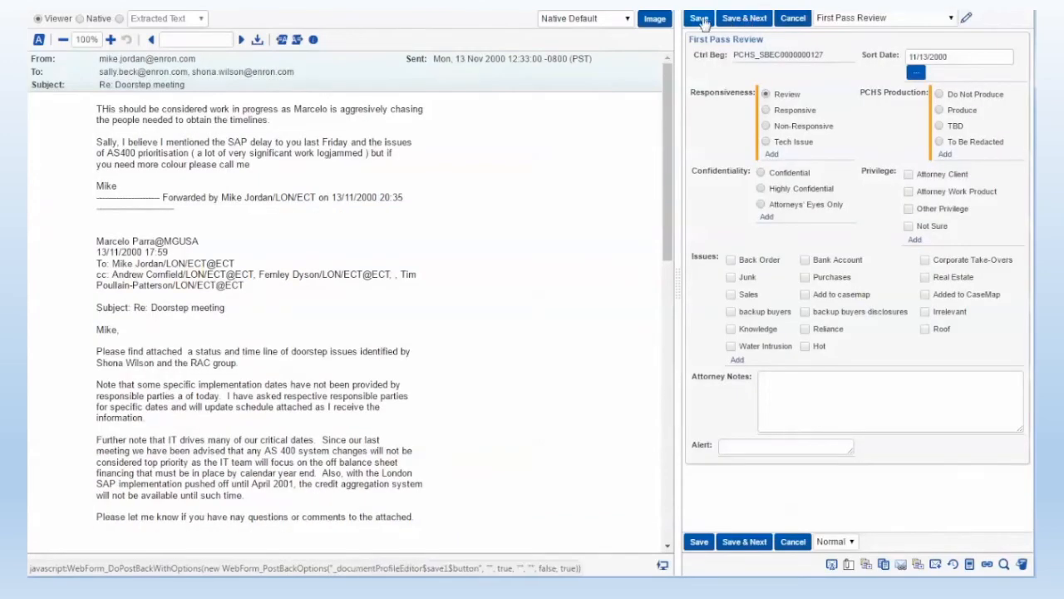
{"action": "left_click", "coordinate": [938, 126]}
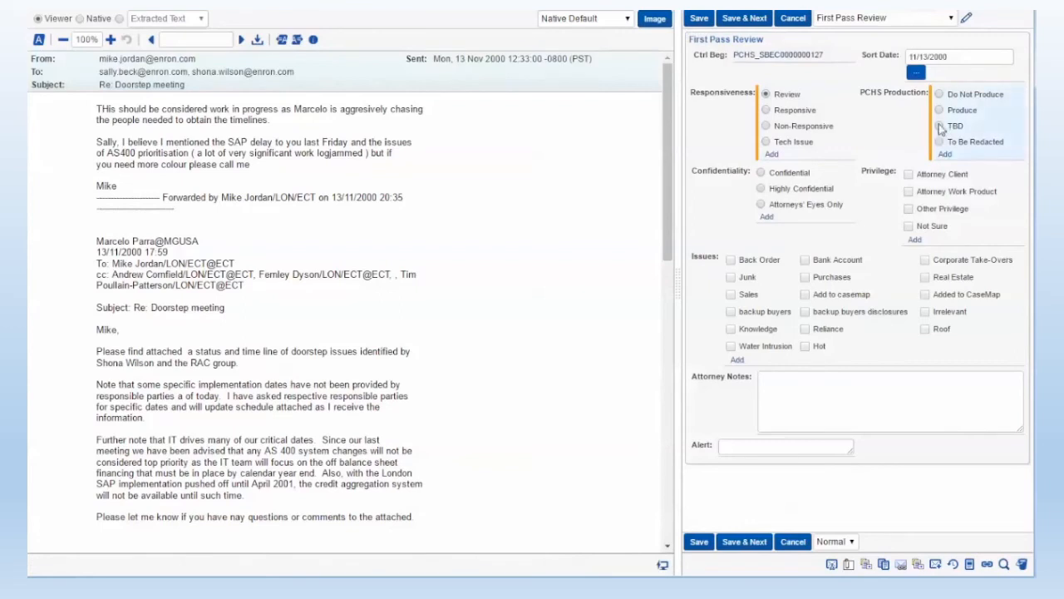
{"action": "left_click", "coordinate": [702, 18]}
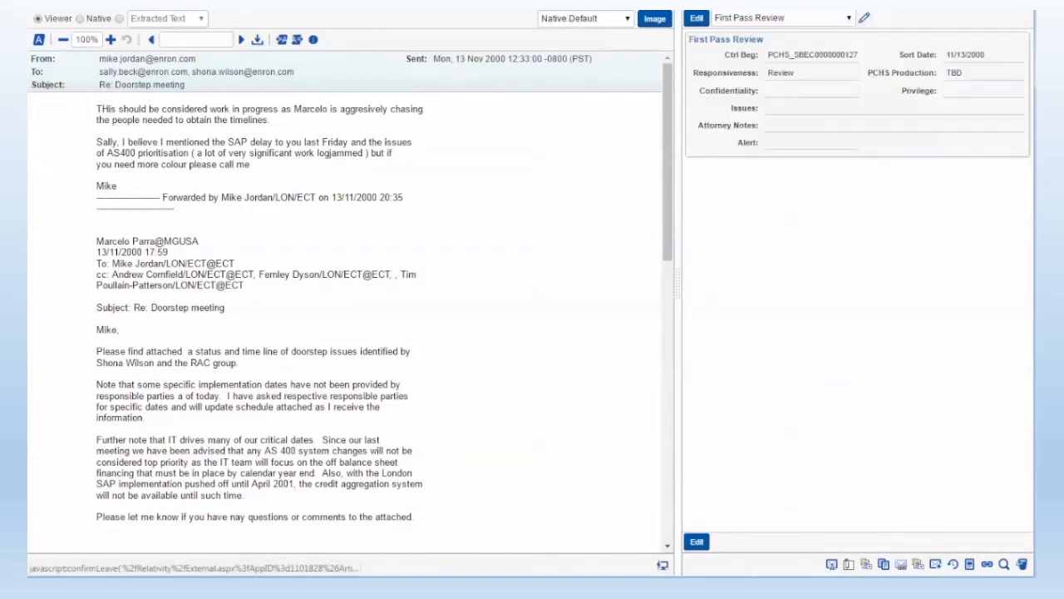